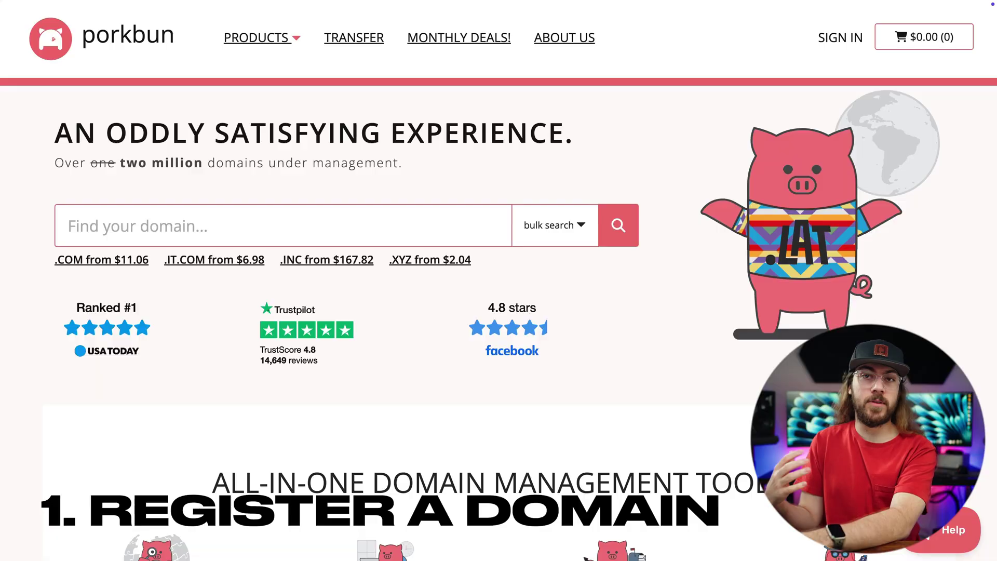
Search for crayloremail.com and proceed to checkout with it in the cart.
{"action": "type", "text": "c"}
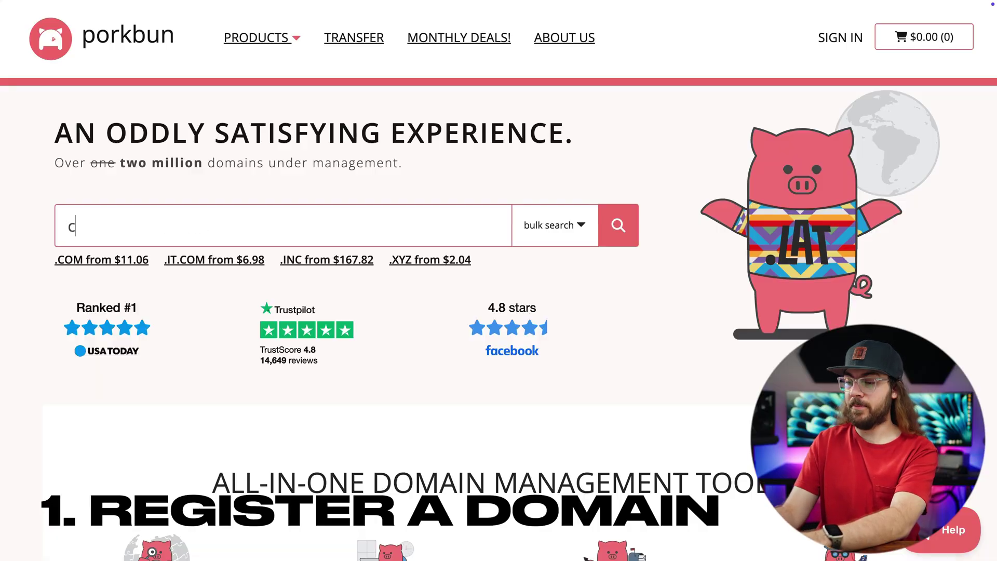
{"action": "type", "text": "rayloremail.com"}
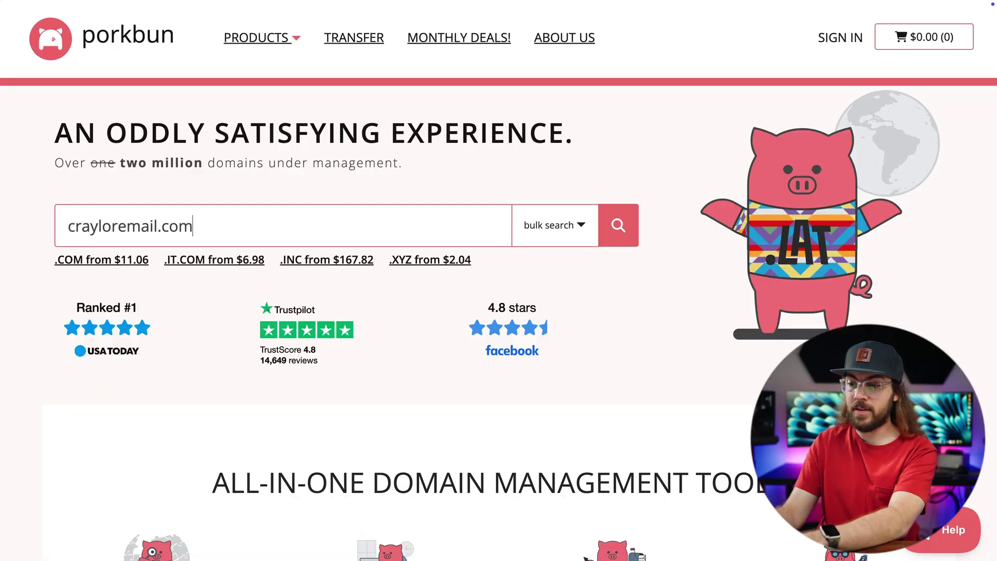
{"action": "key", "text": "Return"}
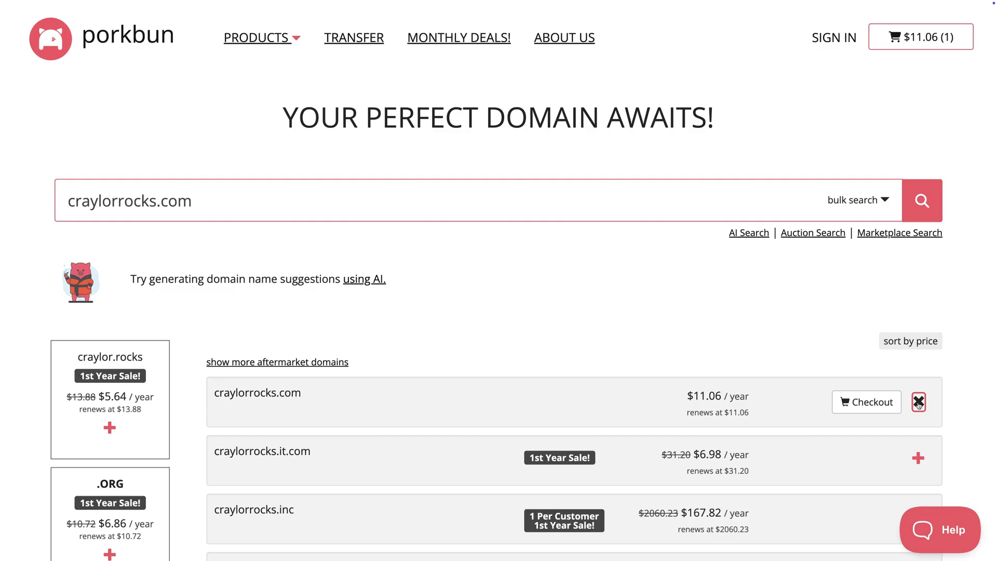
{"action": "left_click", "coordinate": [896, 405]}
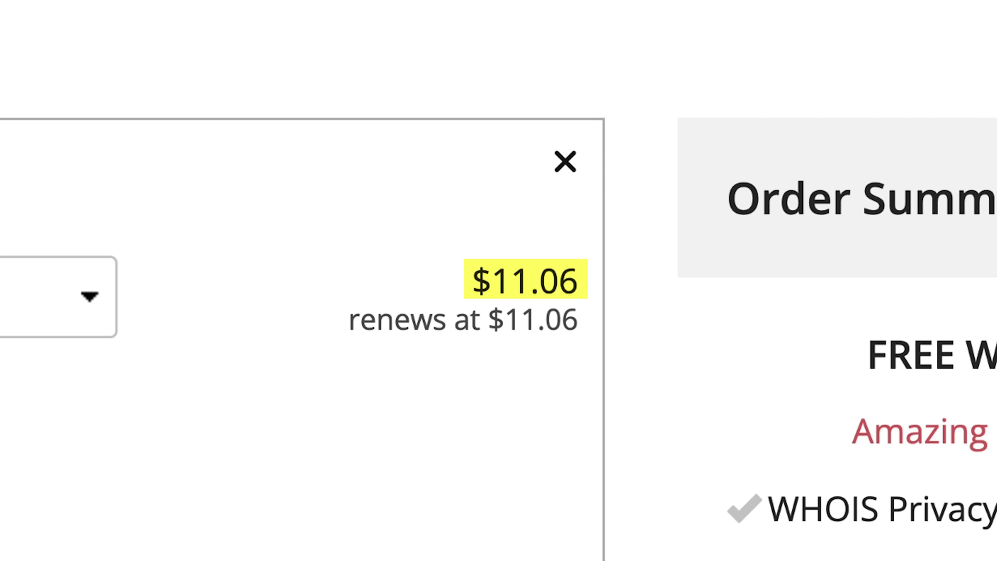
Enter a coupon code and apply it to the cart.
{"action": "left_click", "coordinate": [118, 401]}
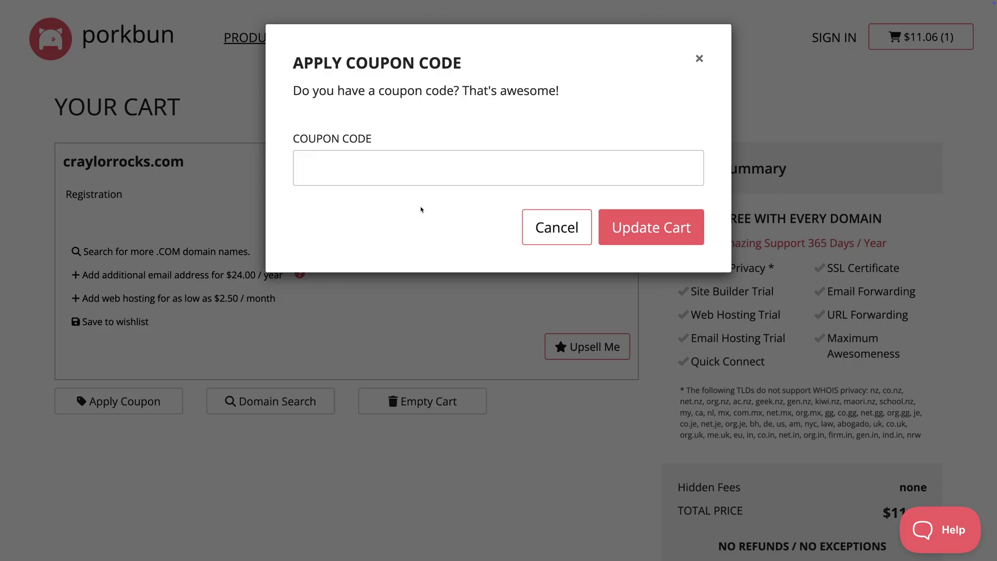
{"action": "type", "text": "CRAYLORDOMAINS"}
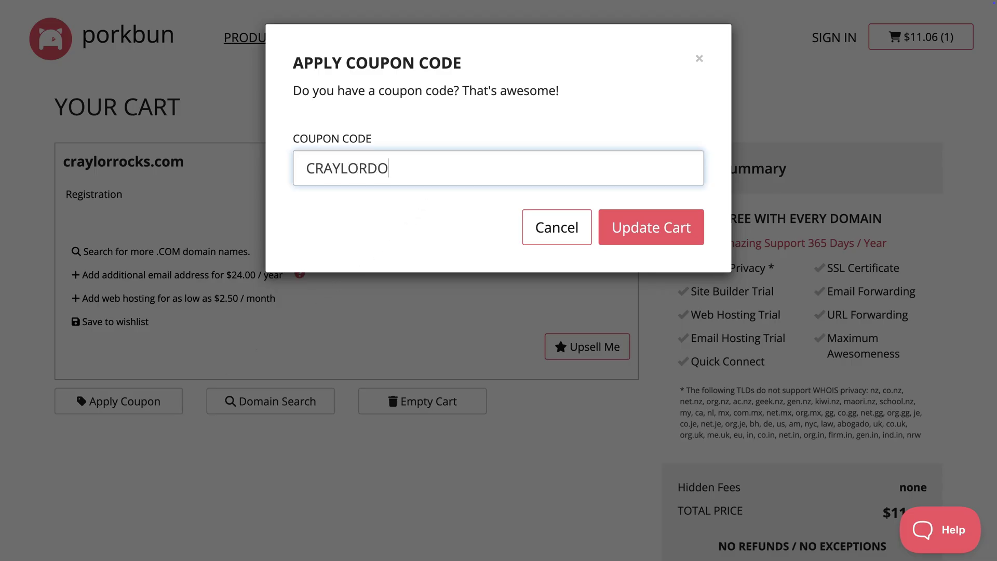
{"action": "left_click", "coordinate": [630, 217]}
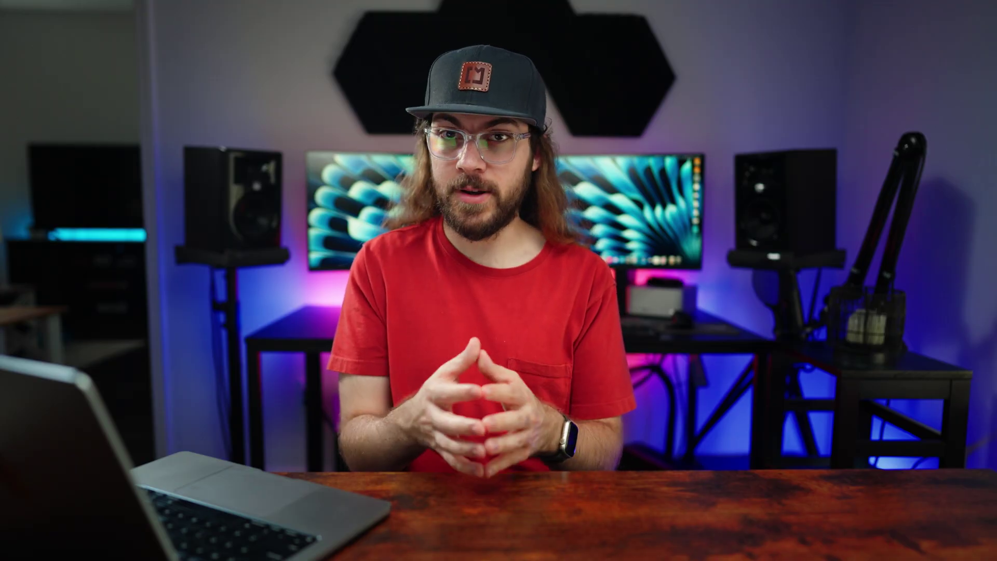
Add craylor.academy with its auth code to the transfer list.
{"action": "type", "text": "ayl"}
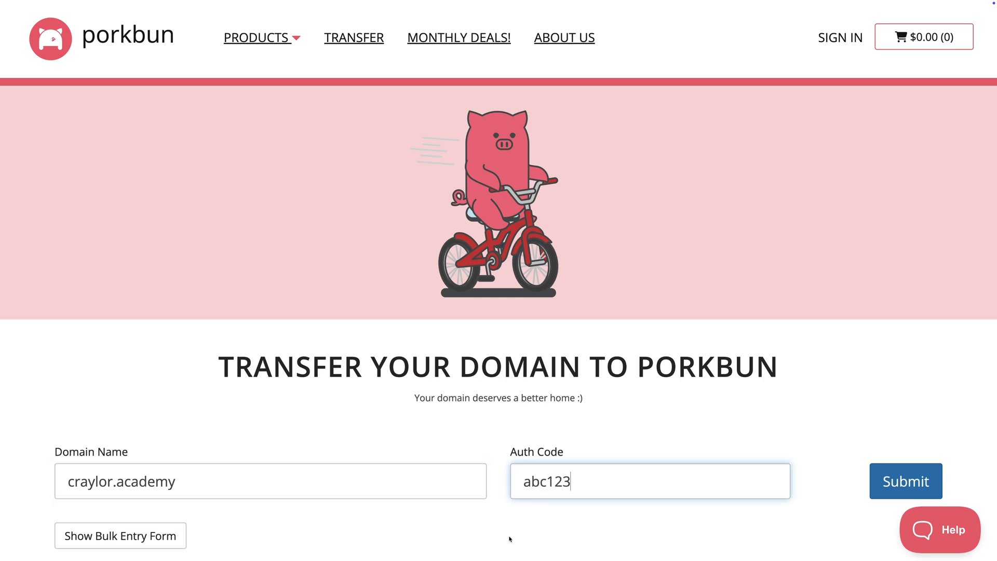
{"action": "left_click", "coordinate": [878, 483]}
{"action": "scroll", "coordinate": [825, 492], "scroll_direction": "down", "scroll_amount": 3}
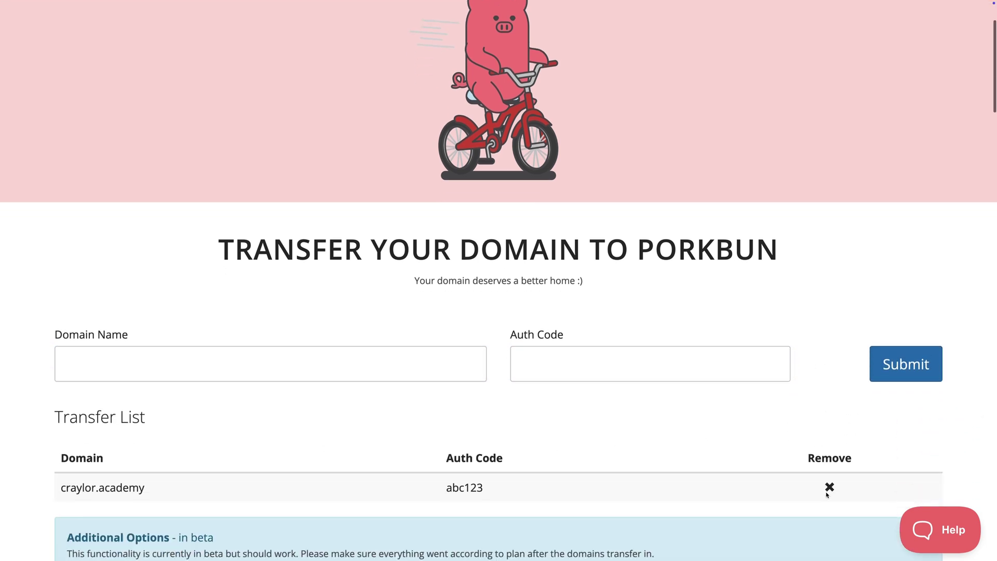
{"action": "scroll", "coordinate": [811, 491], "scroll_direction": "down", "scroll_amount": 4}
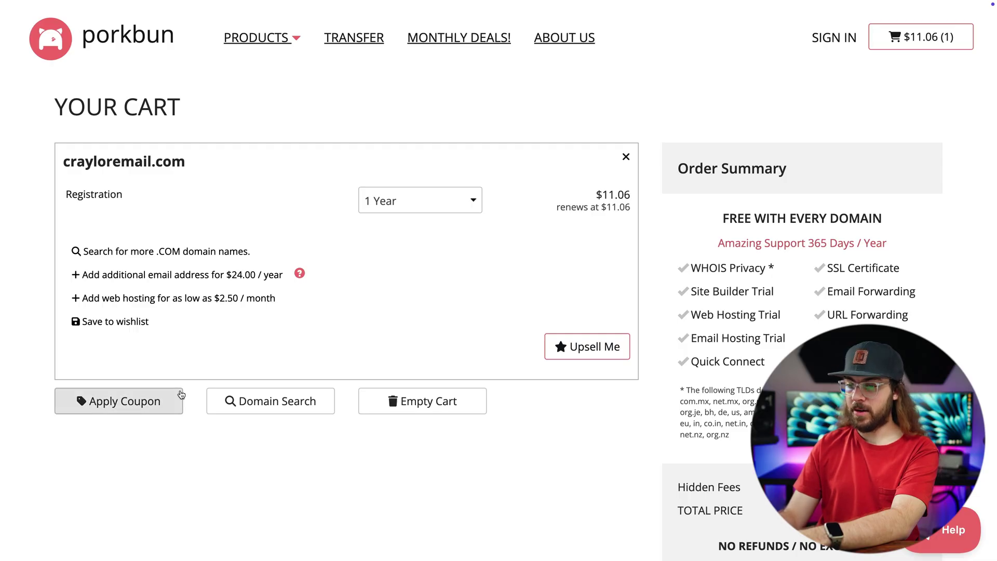
Apply the coupon so the cart total drops from $11.06 to $10.06.
{"action": "left_click", "coordinate": [182, 395]}
{"action": "left_click", "coordinate": [365, 172]}
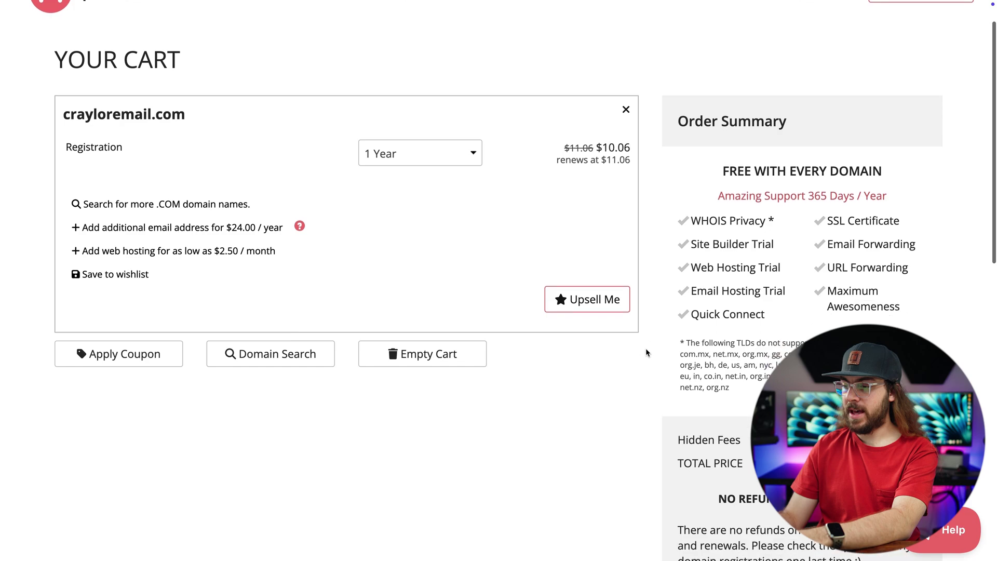
{"action": "scroll", "coordinate": [646, 348], "scroll_direction": "down", "scroll_amount": 2}
{"action": "scroll", "coordinate": [646, 348], "scroll_direction": "down", "scroll_amount": 2}
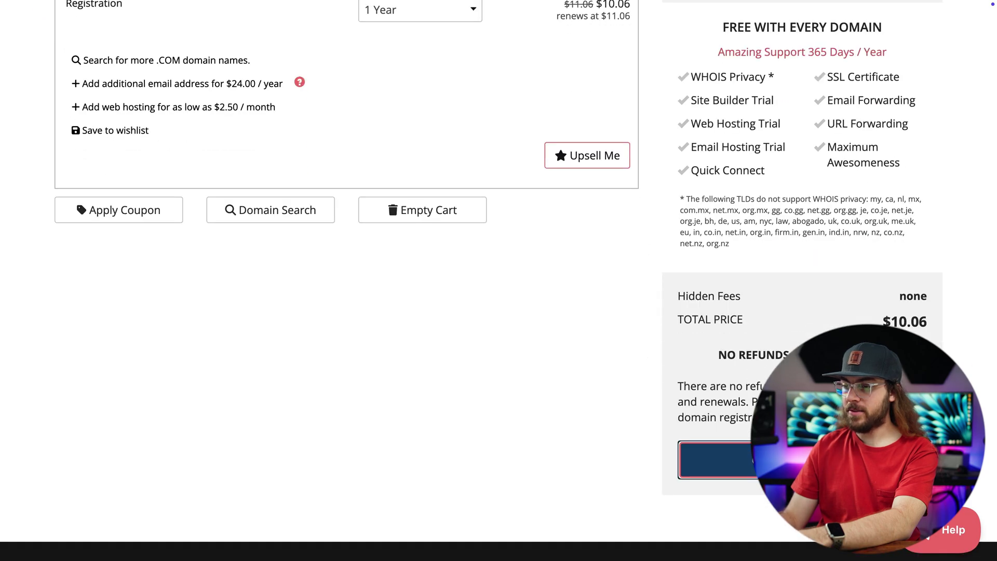
Continue from the $10.06 cart to the Billing Information dialog.
{"action": "left_click", "coordinate": [732, 452]}
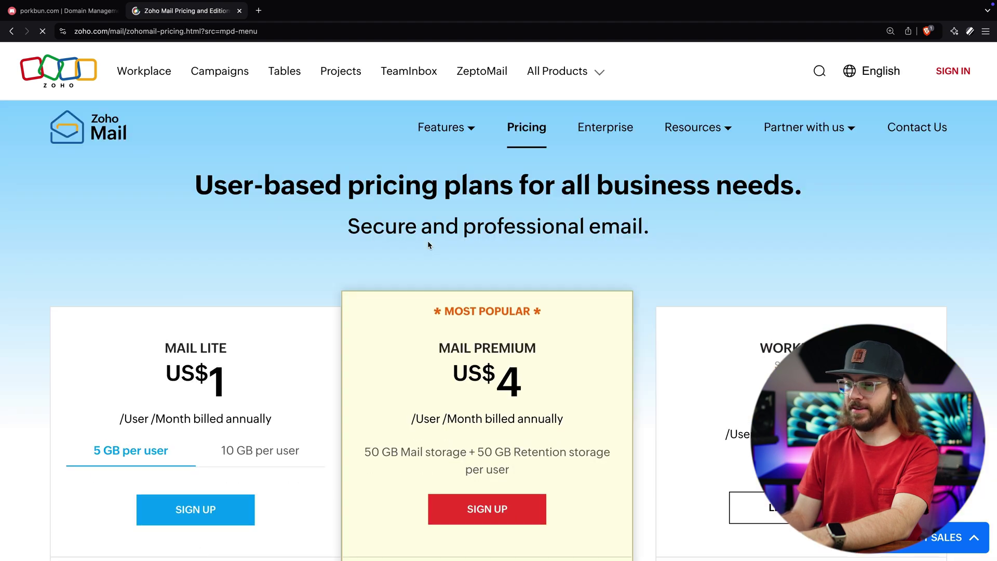
Sign up for the Zoho Mail Forever Free plan with a name, e-mail address and password.
{"action": "scroll", "coordinate": [429, 244], "scroll_direction": "down", "scroll_amount": 20}
{"action": "scroll", "coordinate": [428, 245], "scroll_direction": "down", "scroll_amount": 9}
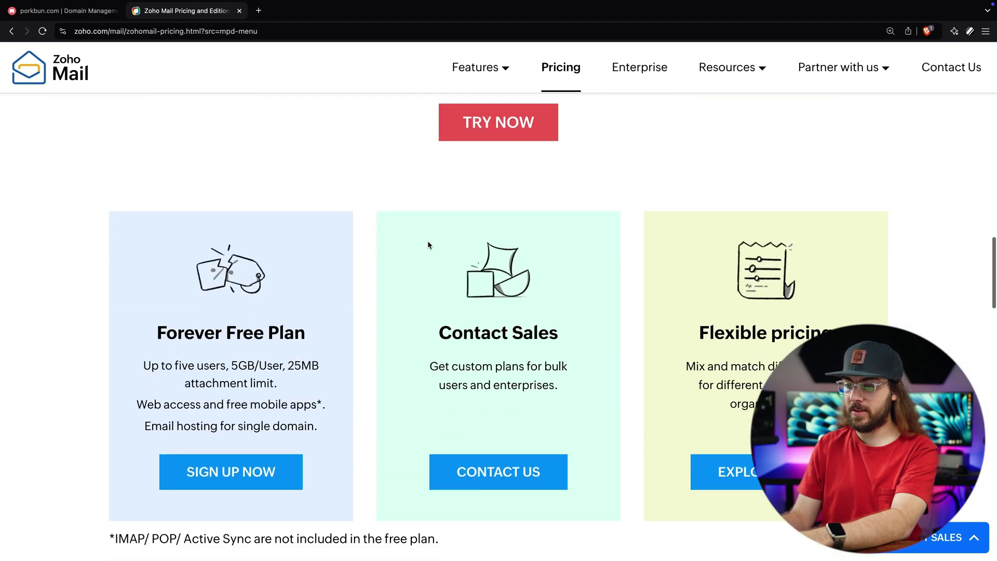
{"action": "left_click", "coordinate": [261, 404]}
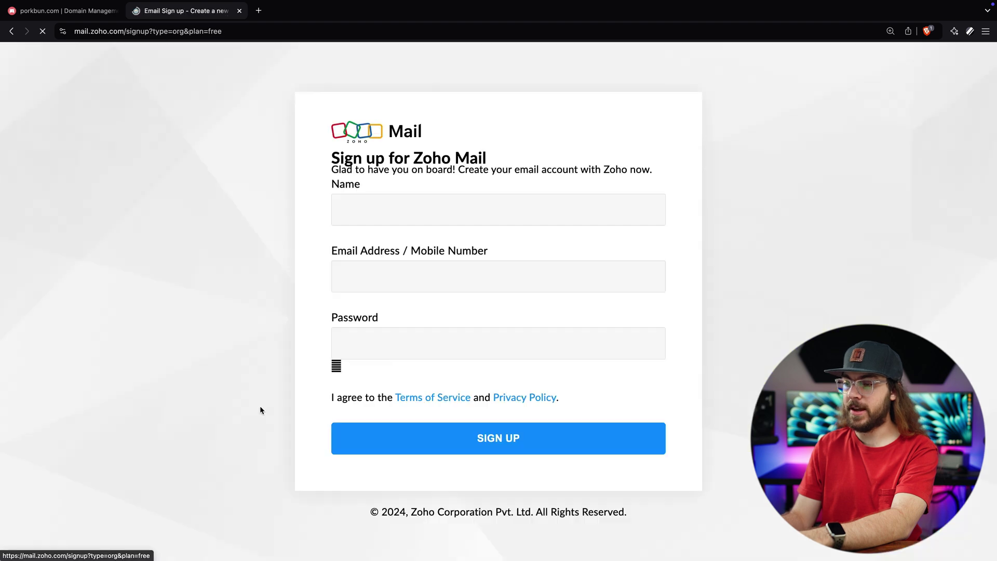
{"action": "left_click", "coordinate": [410, 264]}
{"action": "type", "text": "Christian Taylor"}
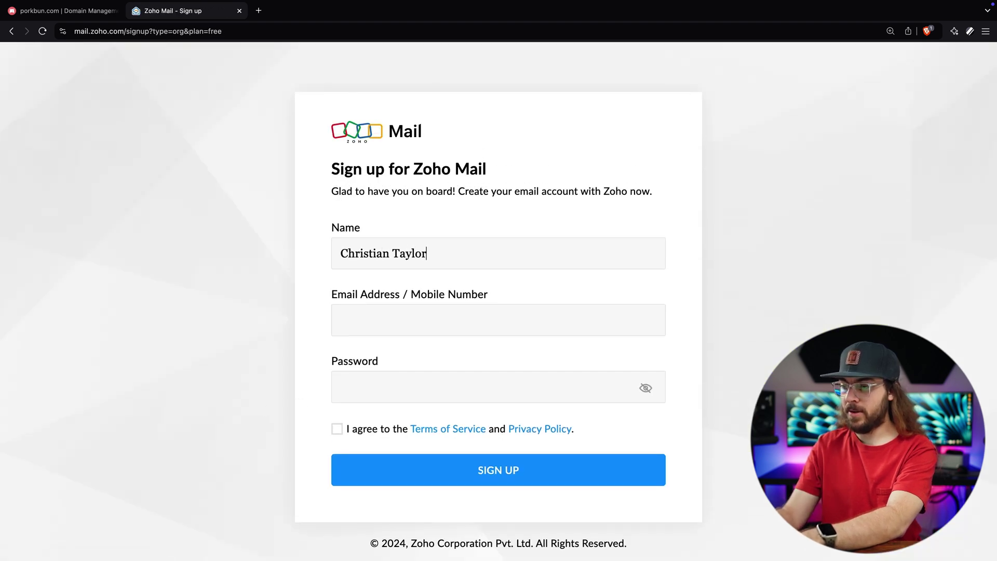
{"action": "left_click", "coordinate": [343, 320]}
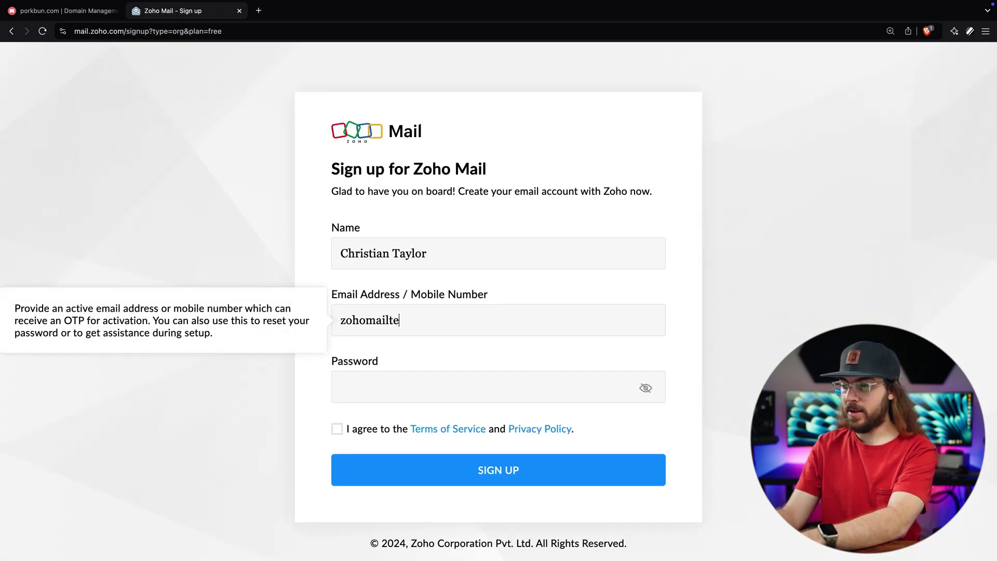
{"action": "left_click_drag", "start_coordinate": [509, 323], "coordinate": [457, 319]}
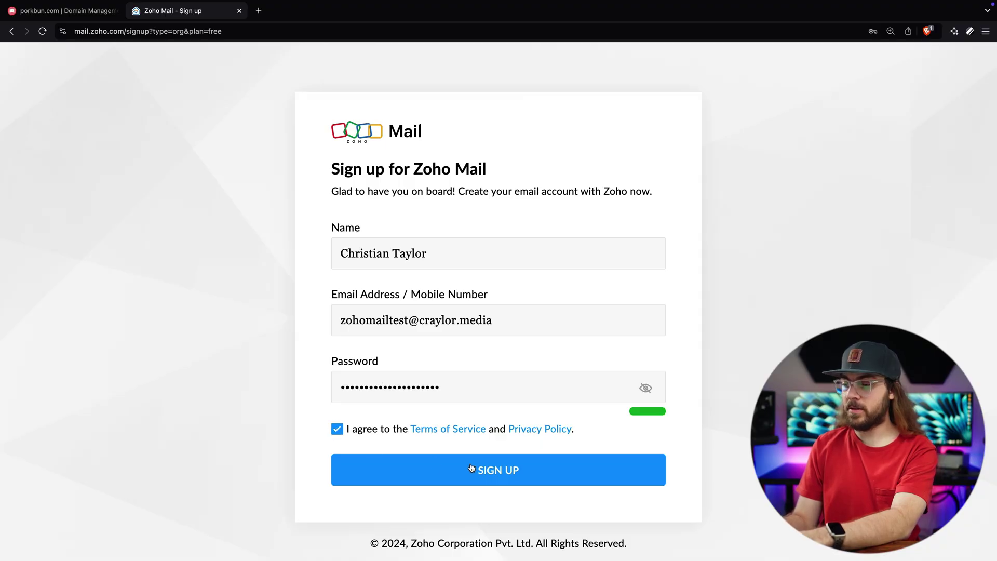
{"action": "left_click", "coordinate": [493, 470]}
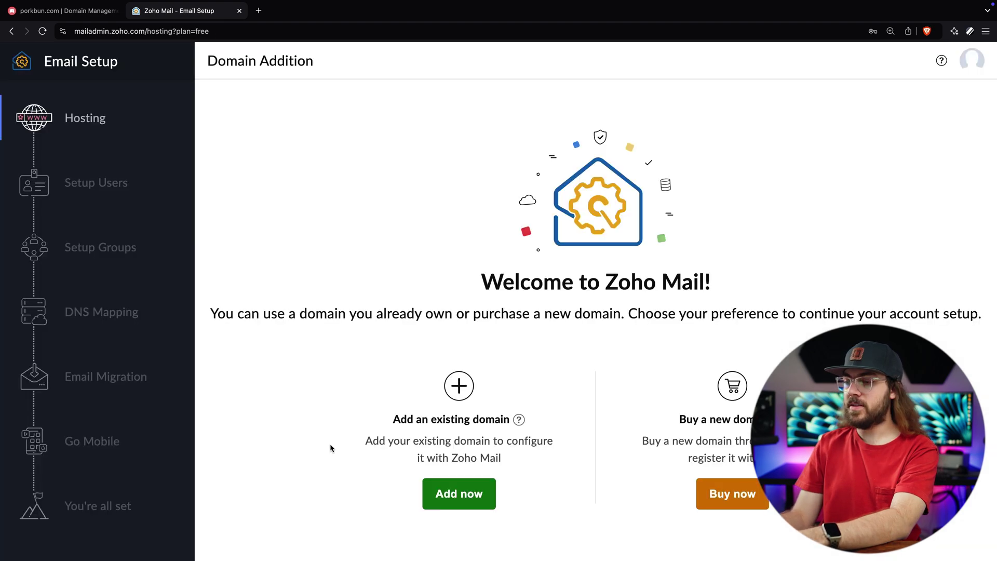
Add the owned domain crayloremail.com with organization 'Craylor Mail' and industry Media & Entertainment.
{"action": "left_click", "coordinate": [443, 501]}
{"action": "type", "text": "crayloremail.com"}
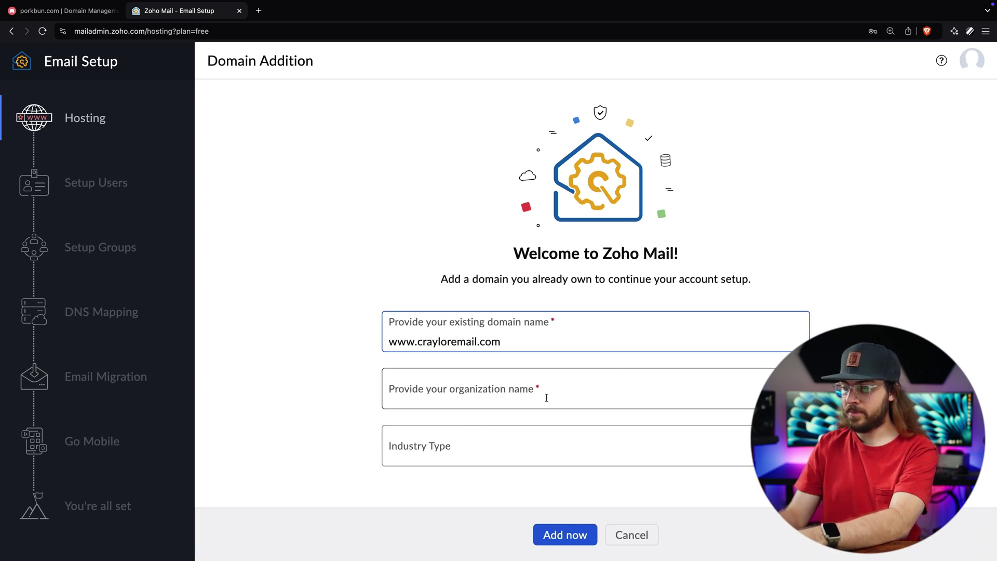
{"action": "left_click", "coordinate": [547, 398]}
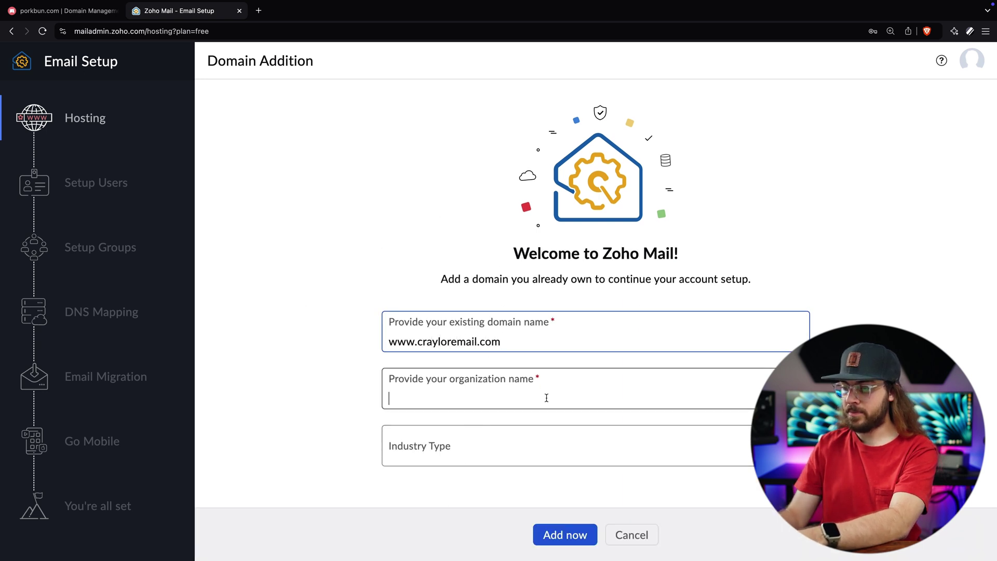
{"action": "type", "text": "Craylor Mai"}
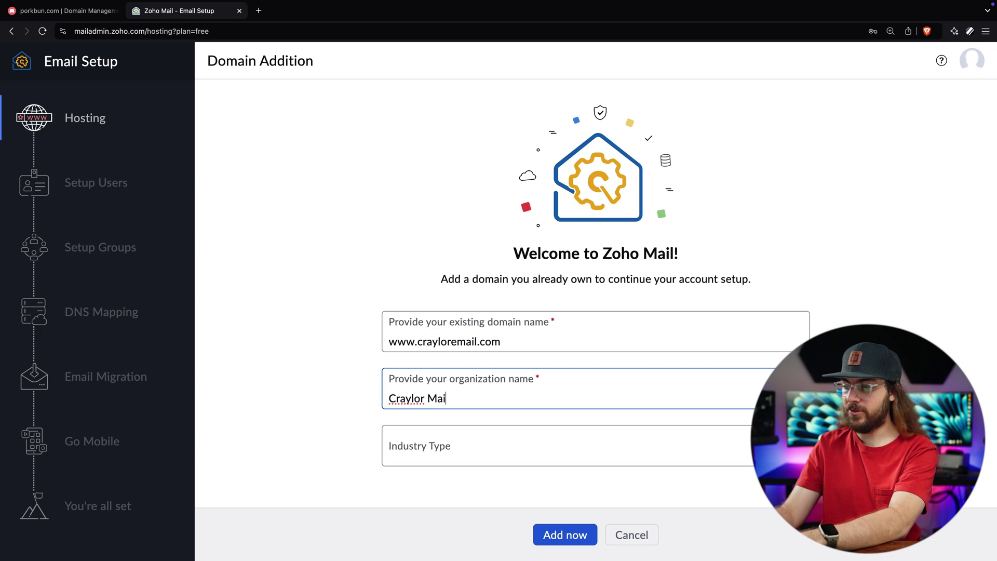
{"action": "type", "text": "l"}
{"action": "left_click", "coordinate": [563, 445]}
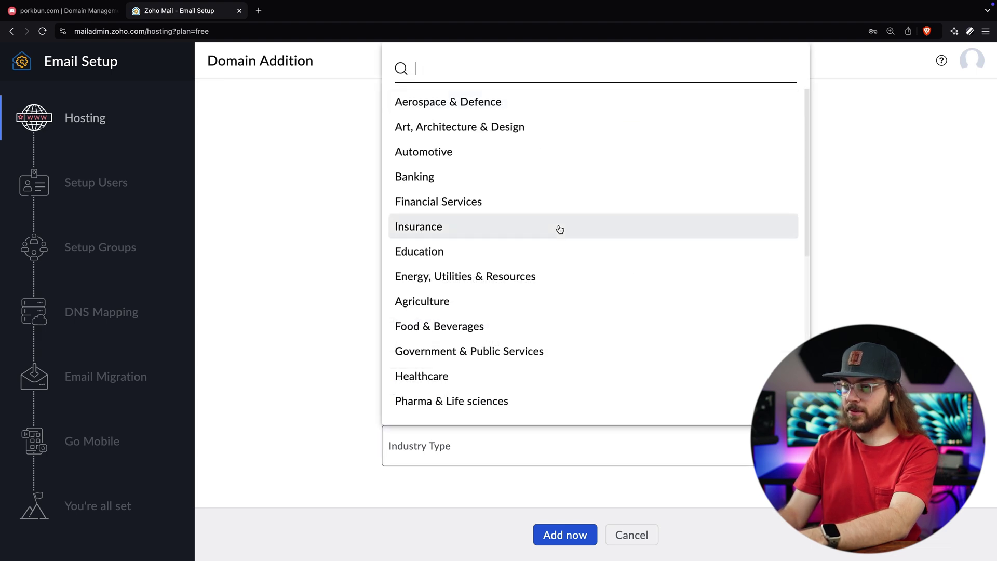
{"action": "scroll", "coordinate": [567, 189], "scroll_direction": "down", "scroll_amount": 1}
{"action": "scroll", "coordinate": [567, 189], "scroll_direction": "down", "scroll_amount": 5}
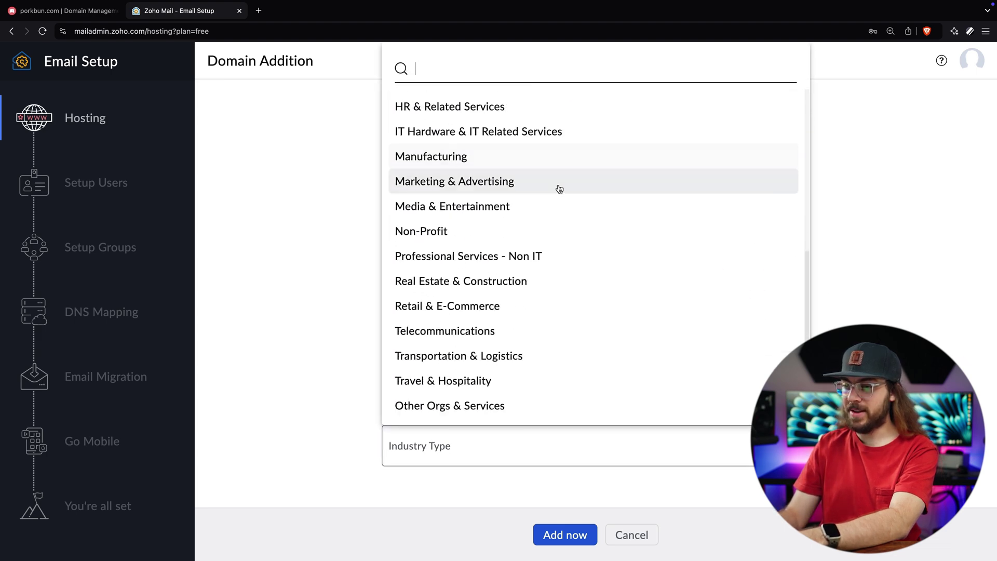
{"action": "left_click", "coordinate": [526, 210]}
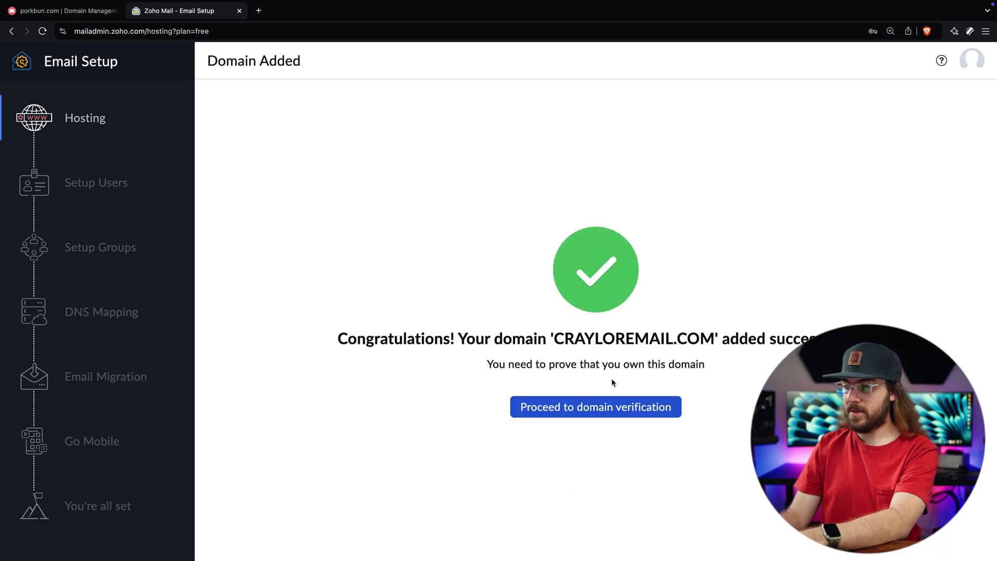
Copy the Zoho TXT verification value and return to Porkbun's domain management page.
{"action": "left_click", "coordinate": [663, 408]}
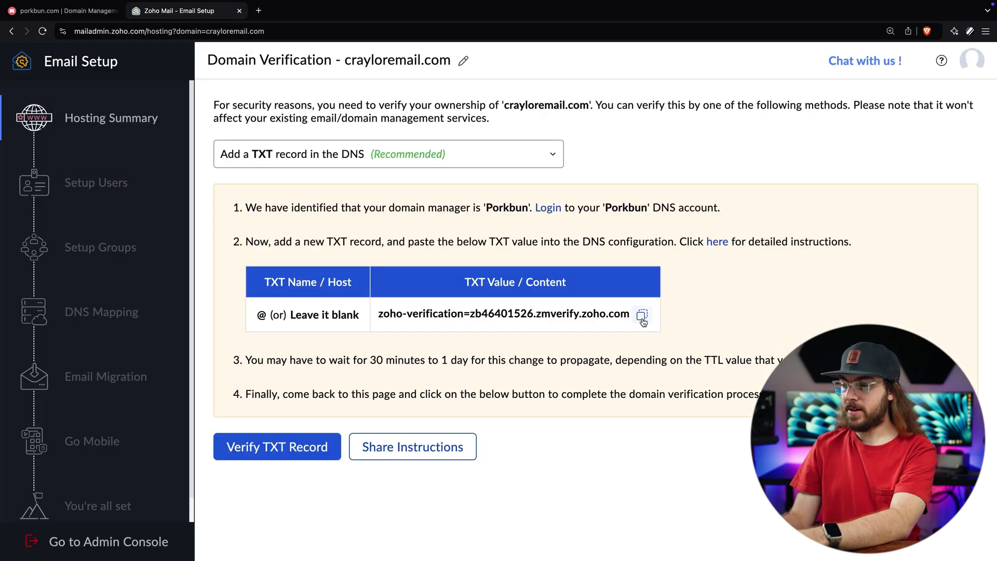
{"action": "left_click", "coordinate": [643, 317]}
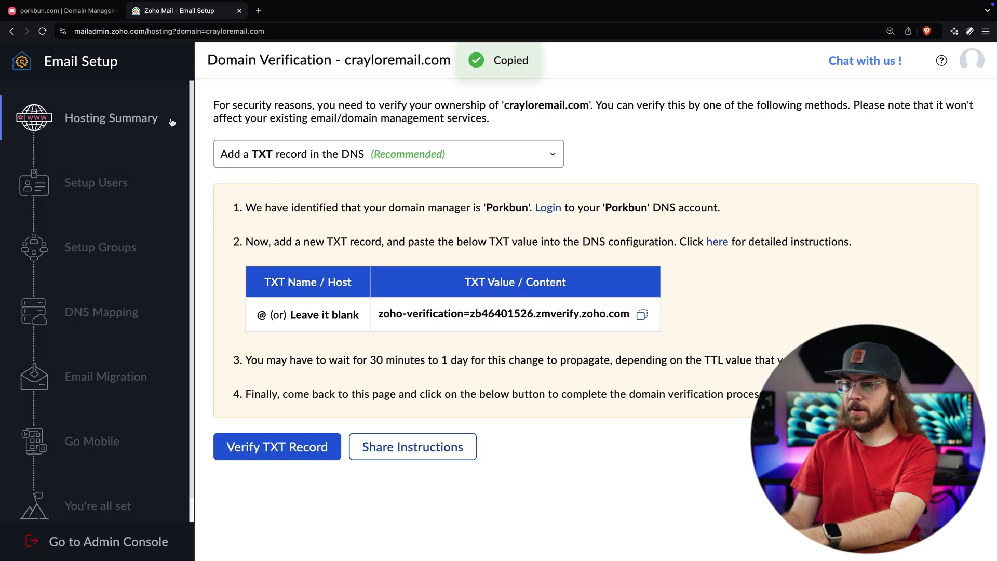
{"action": "left_click", "coordinate": [62, 11]}
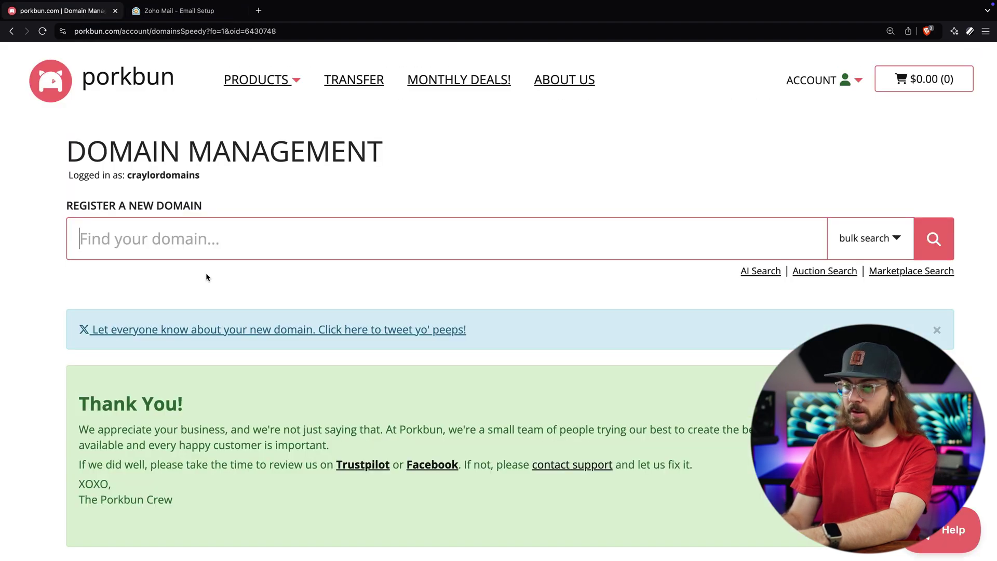
Open the DNS records for crayloremail.com.
{"action": "scroll", "coordinate": [205, 273], "scroll_direction": "down", "scroll_amount": 6}
{"action": "mouse_move", "coordinate": [265, 374]}
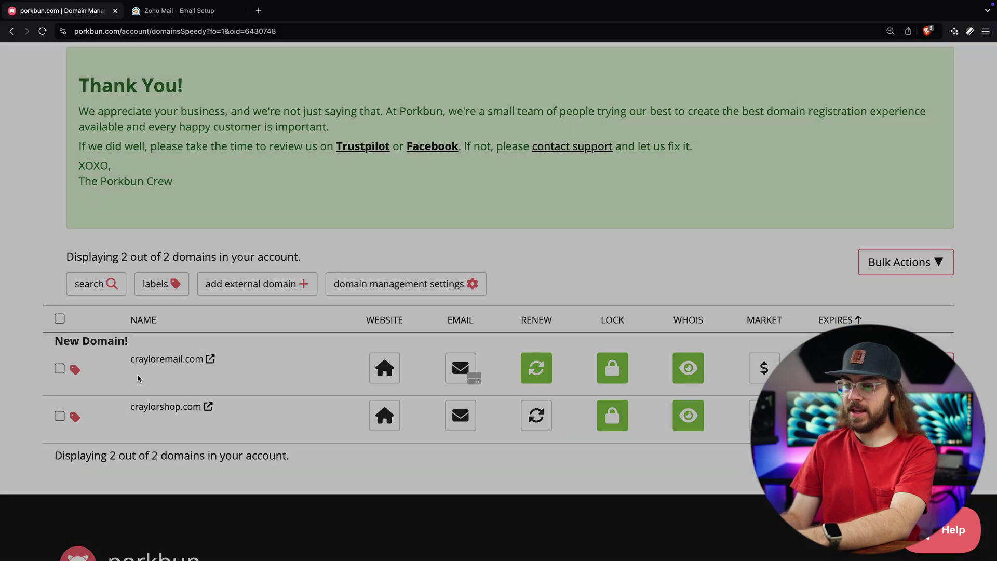
{"action": "left_click", "coordinate": [122, 373]}
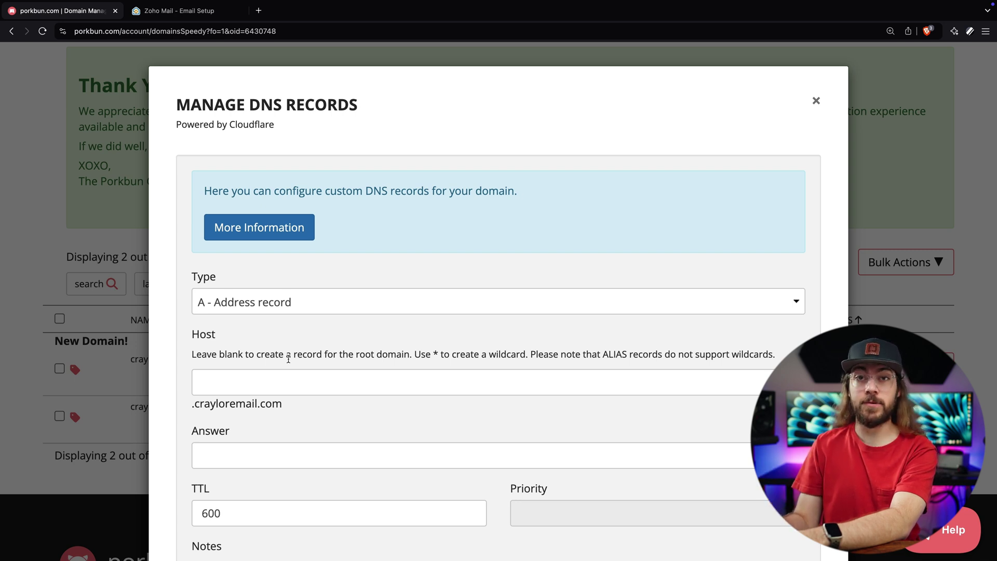
{"action": "scroll", "coordinate": [204, 347], "scroll_direction": "down", "scroll_amount": 1}
Add a root-domain TXT record with the Zoho value, then verify it in Zoho.
{"action": "left_click", "coordinate": [286, 307]}
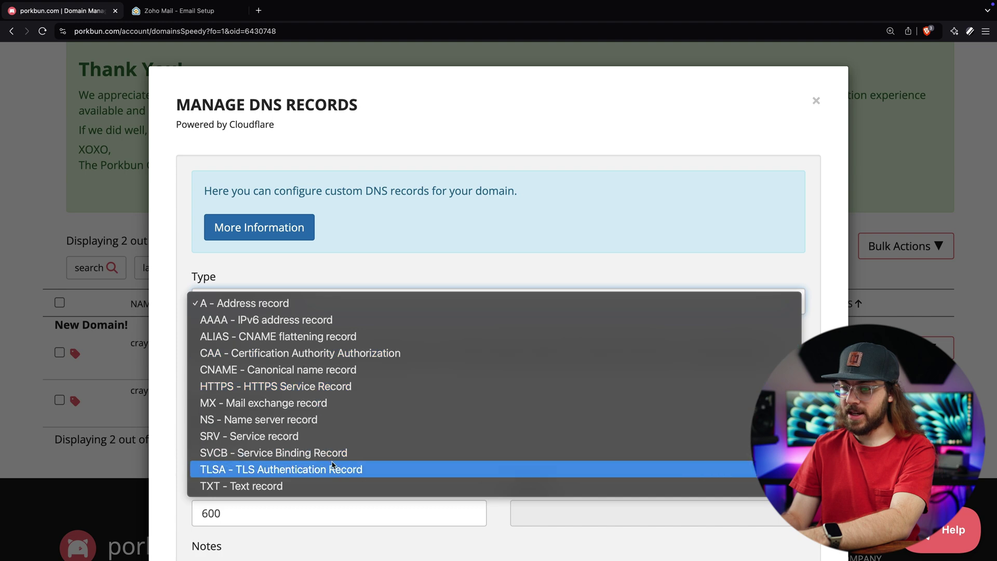
{"action": "left_click", "coordinate": [328, 484]}
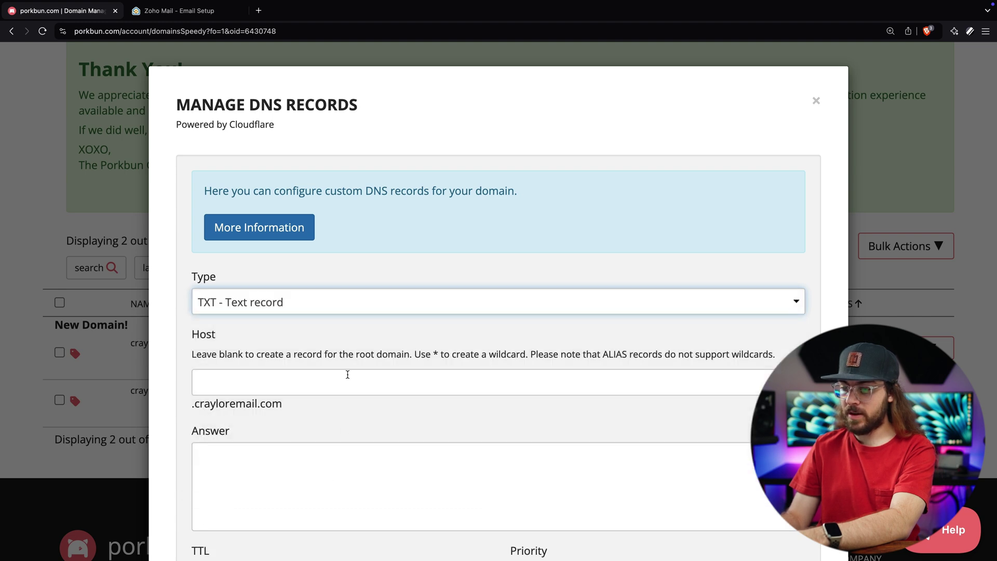
{"action": "scroll", "coordinate": [347, 375], "scroll_direction": "down", "scroll_amount": 5}
{"action": "left_click", "coordinate": [348, 352]}
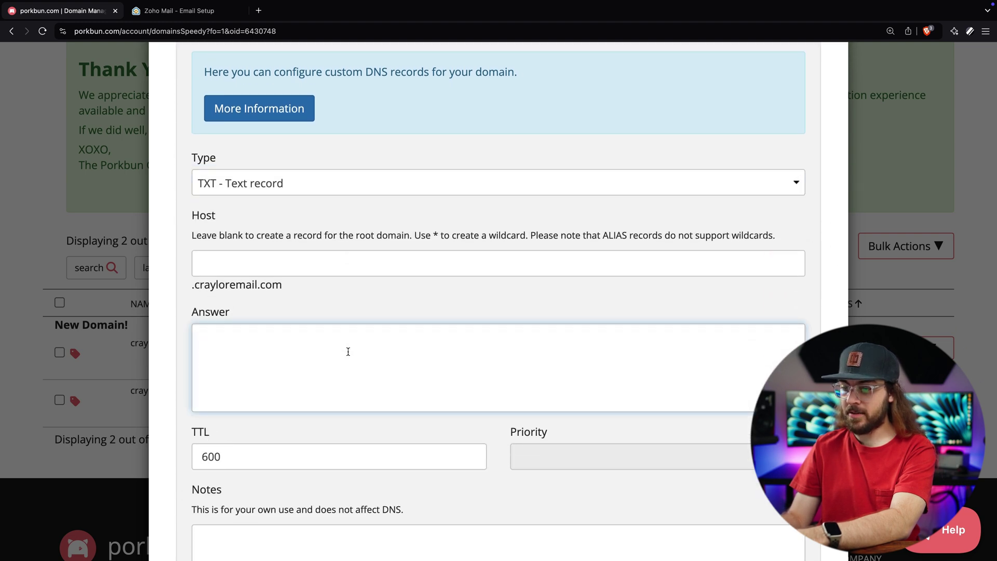
{"action": "scroll", "coordinate": [423, 361], "scroll_direction": "down", "scroll_amount": 4}
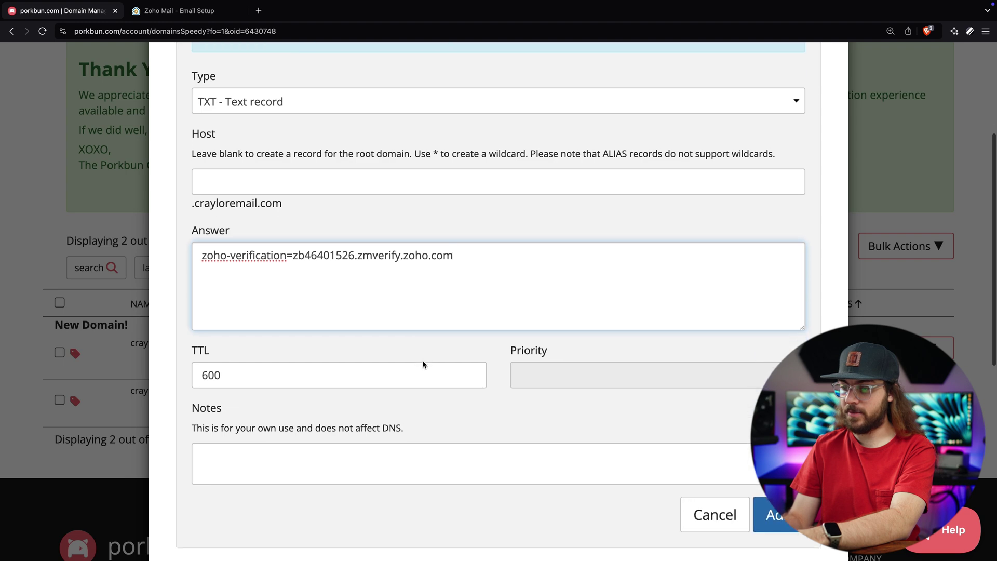
{"action": "left_click", "coordinate": [771, 505]}
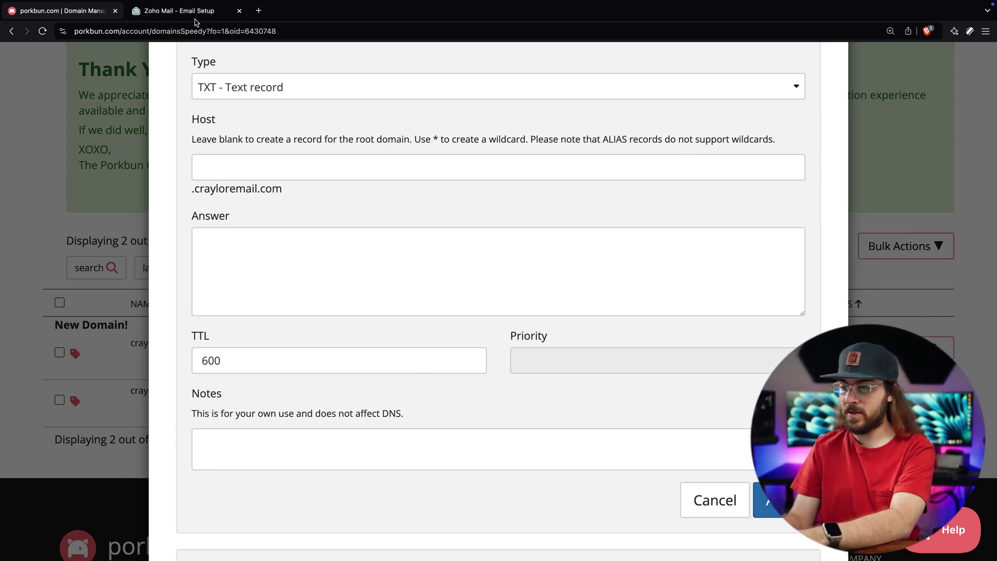
{"action": "left_click", "coordinate": [196, 21]}
{"action": "left_click", "coordinate": [326, 455]}
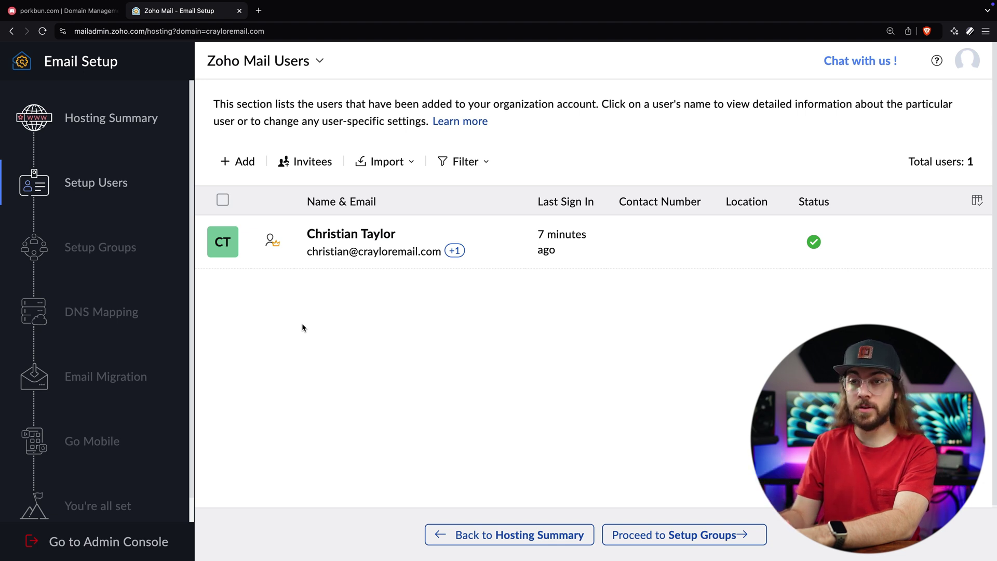
Proceed from the one-user crayloremail.com list to Setup Groups.
{"action": "left_click", "coordinate": [714, 536]}
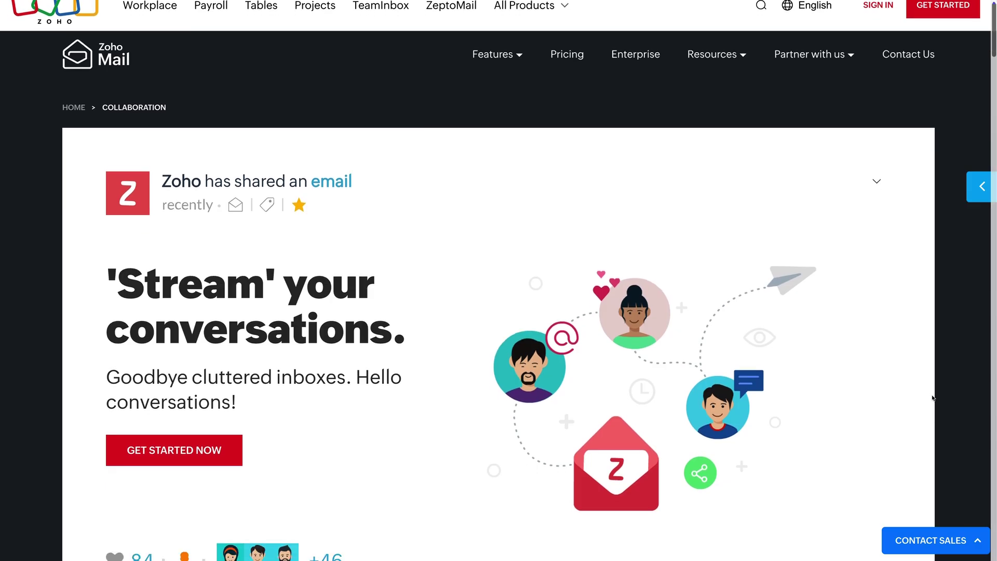
{"action": "scroll", "coordinate": [933, 398], "scroll_direction": "down", "scroll_amount": 3}
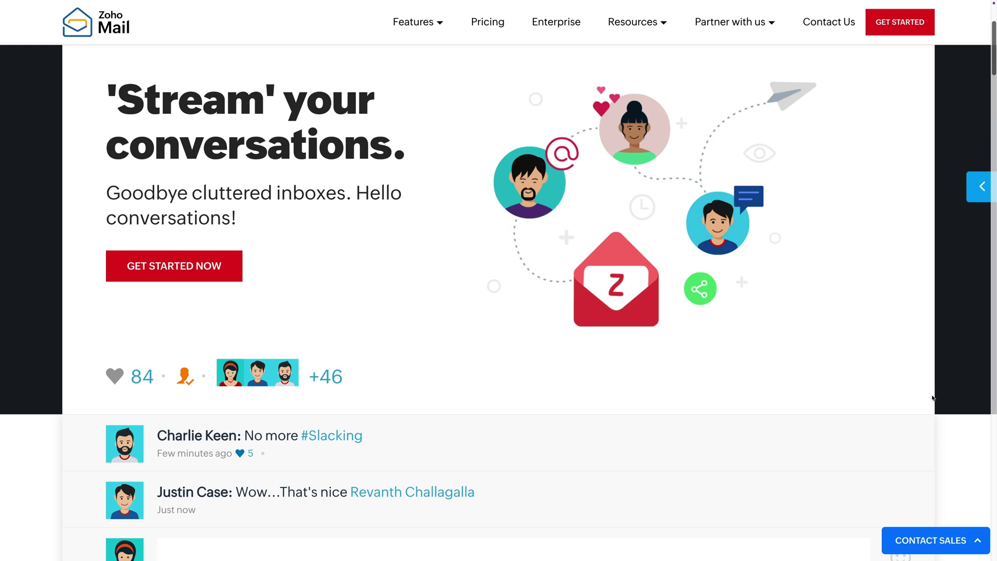
{"action": "scroll", "coordinate": [933, 398], "scroll_direction": "down", "scroll_amount": 6}
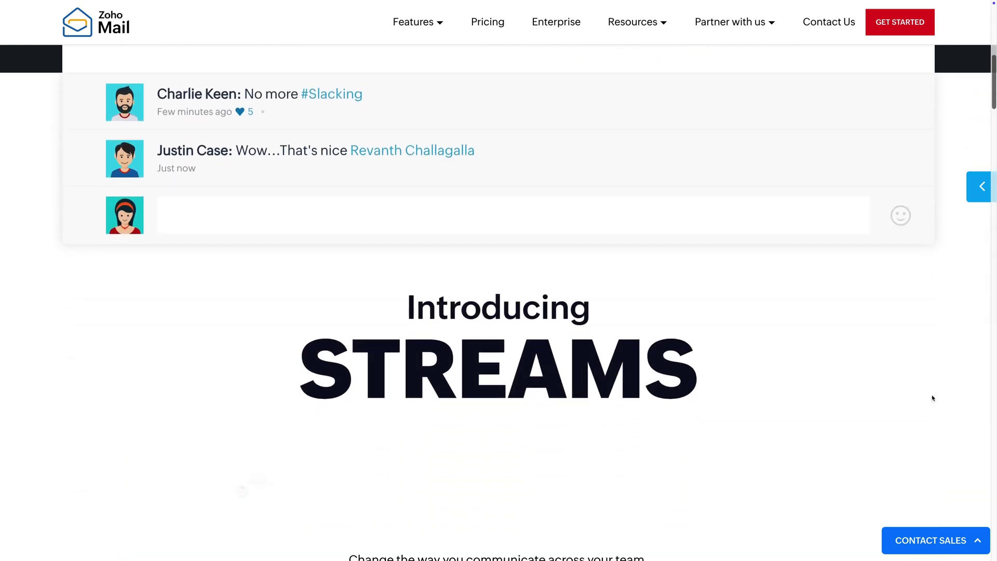
{"action": "scroll", "coordinate": [932, 398], "scroll_direction": "down", "scroll_amount": 3}
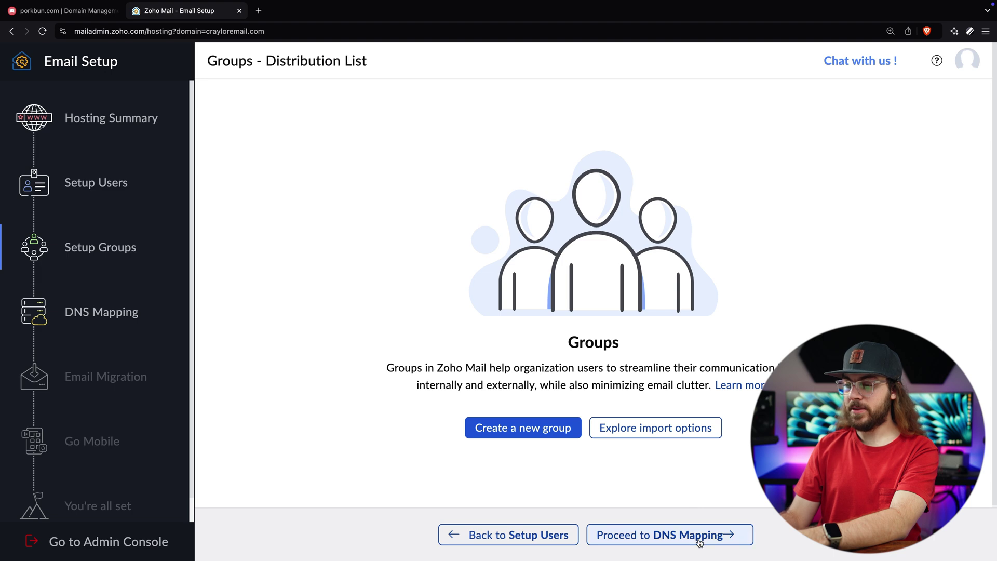
Copy mx.zoho.com from the DNS Mapping step and return to Porkbun's DNS form.
{"action": "left_click", "coordinate": [700, 541]}
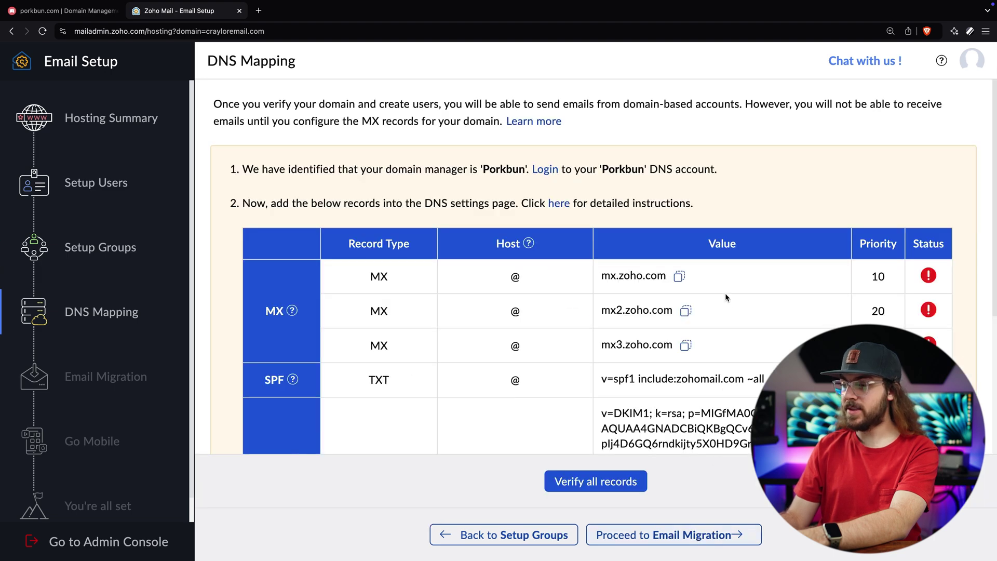
{"action": "left_click", "coordinate": [683, 279]}
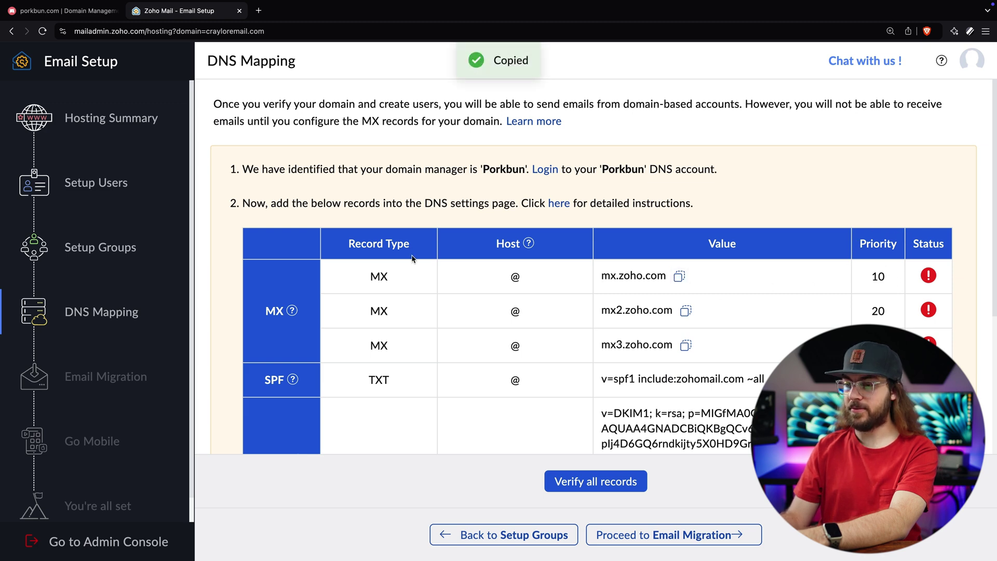
{"action": "left_click", "coordinate": [65, 13]}
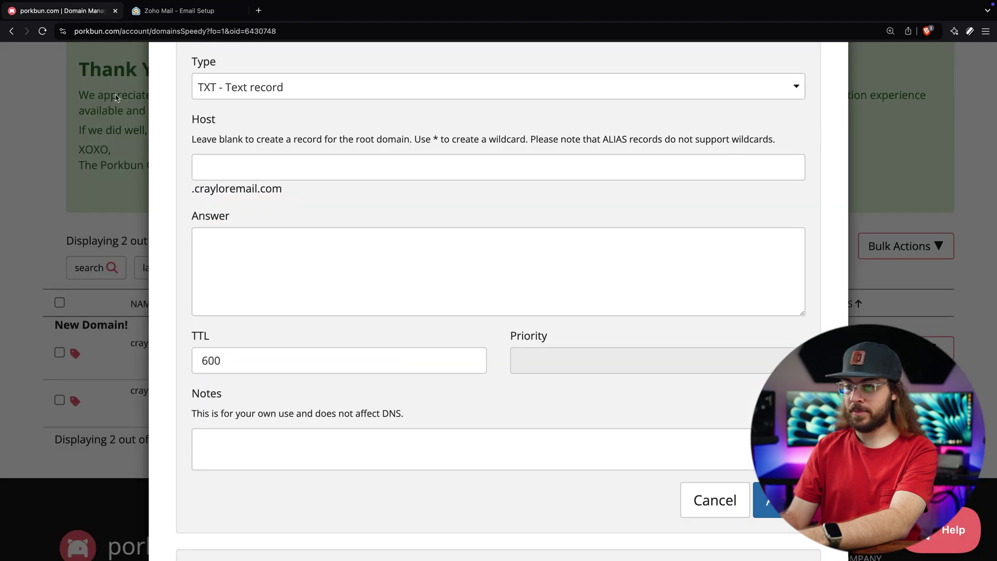
Add a root-domain MX record pointing to mx.zoho.com with priority 10.
{"action": "scroll", "coordinate": [213, 108], "scroll_direction": "up", "scroll_amount": 1}
{"action": "left_click", "coordinate": [232, 118]}
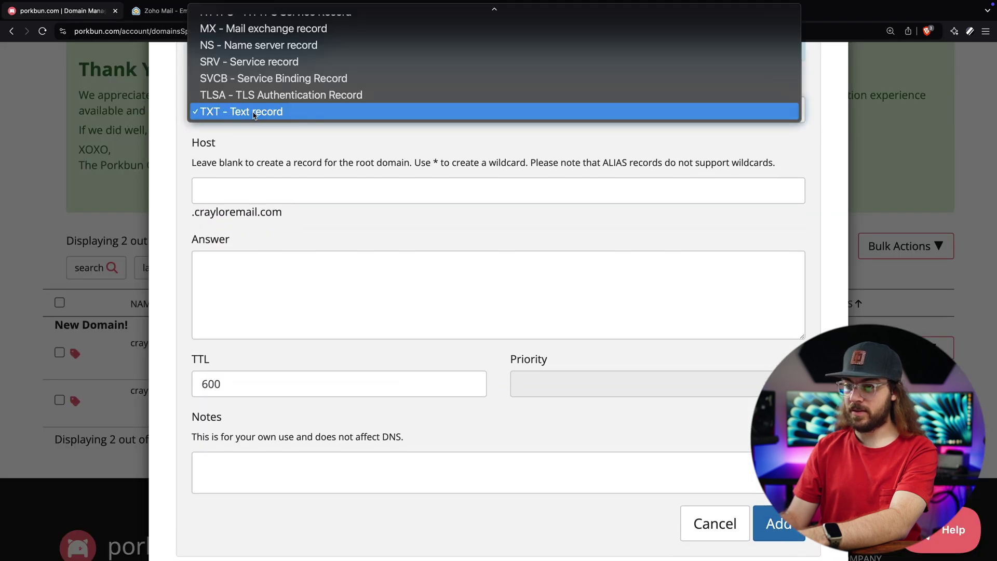
{"action": "left_click", "coordinate": [283, 31]}
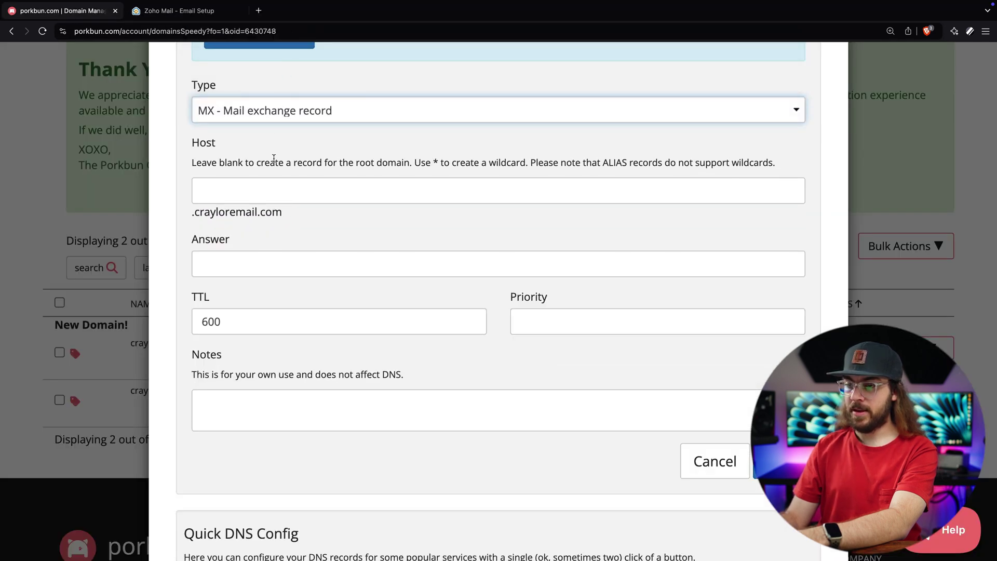
{"action": "left_click", "coordinate": [279, 200]}
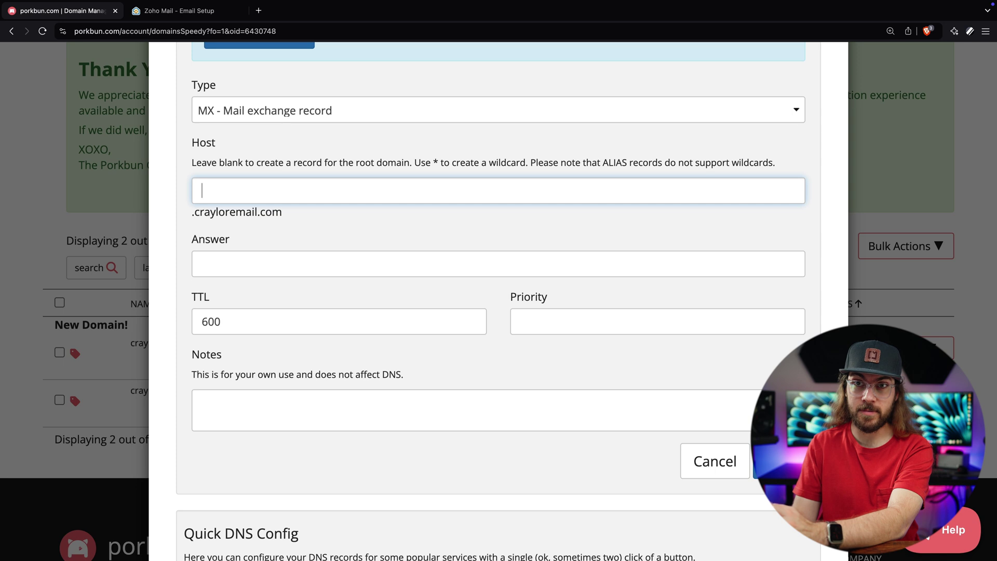
{"action": "left_click", "coordinate": [202, 264]}
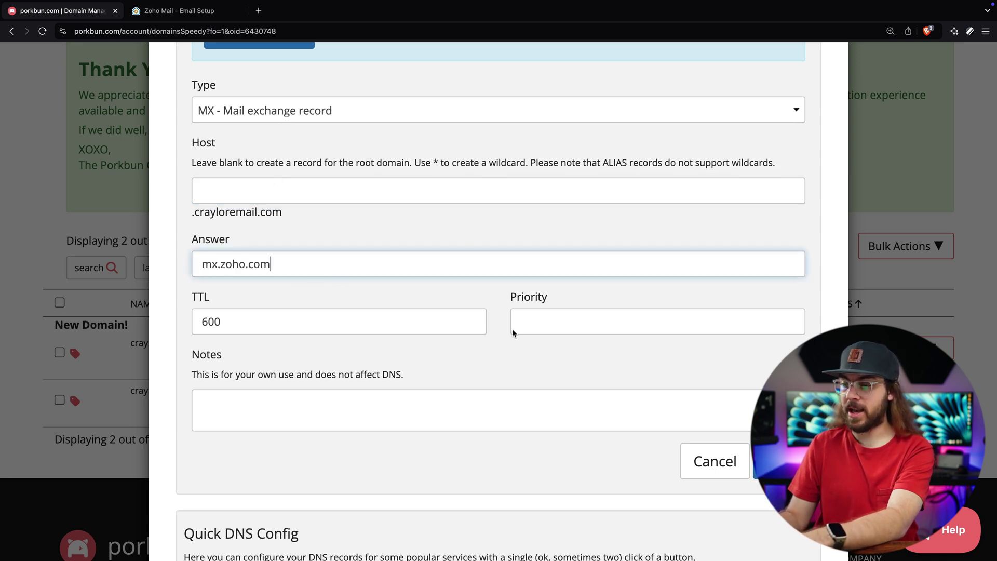
{"action": "left_click", "coordinate": [572, 323]}
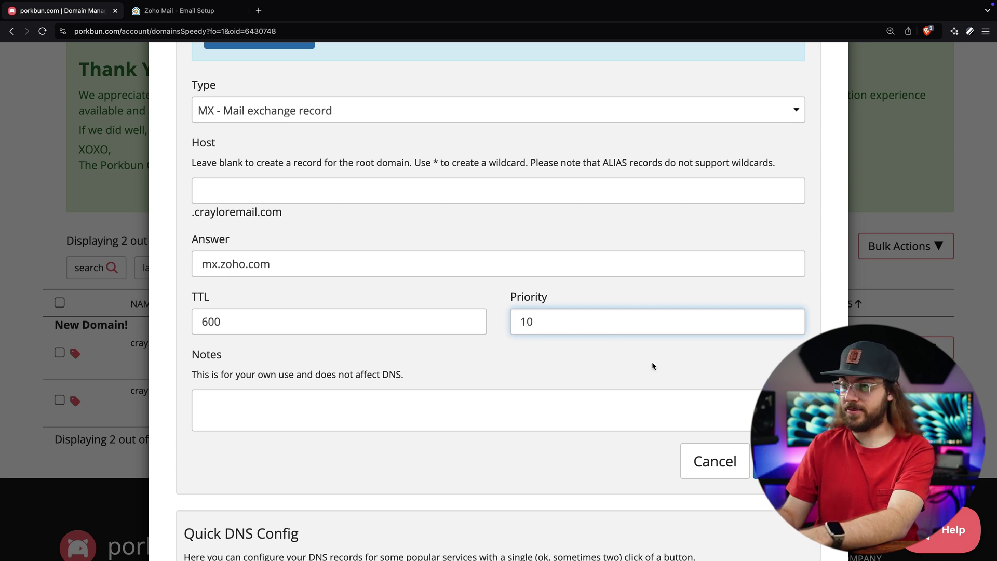
{"action": "left_click", "coordinate": [790, 466]}
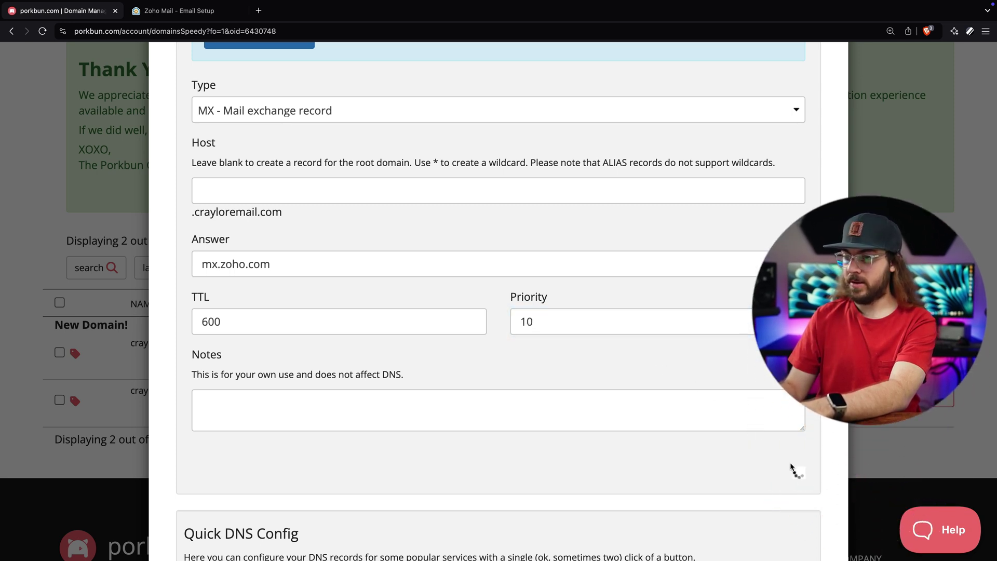
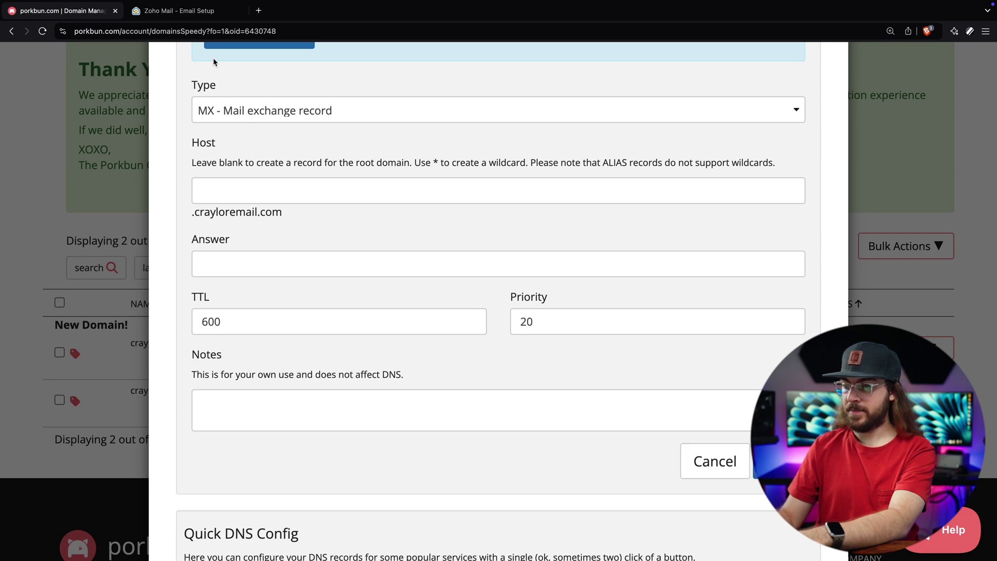
Add a Porkbun MX record pointing to mx3.zoho.com with priority 50.
{"action": "left_click", "coordinate": [180, 12]}
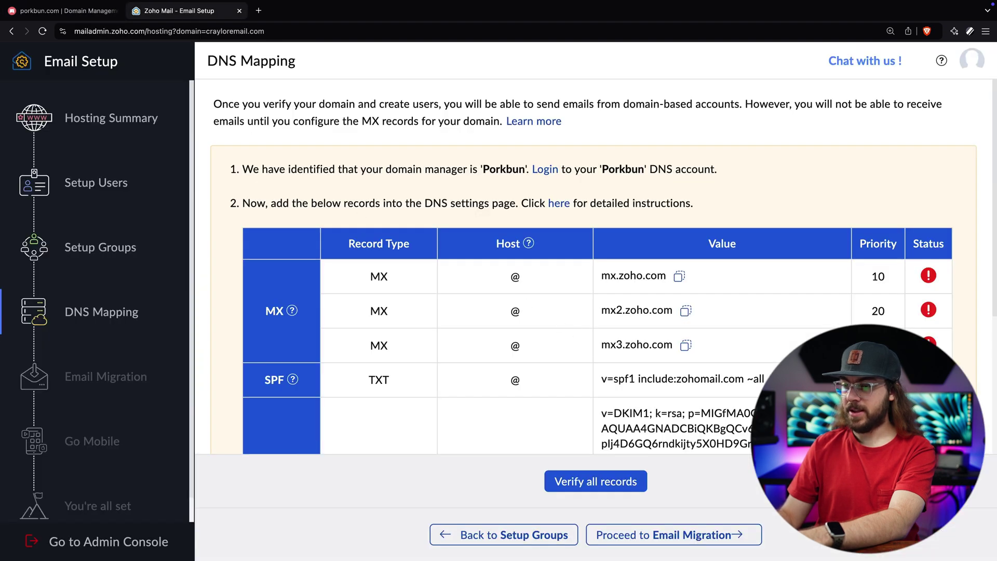
{"action": "left_click", "coordinate": [685, 345]}
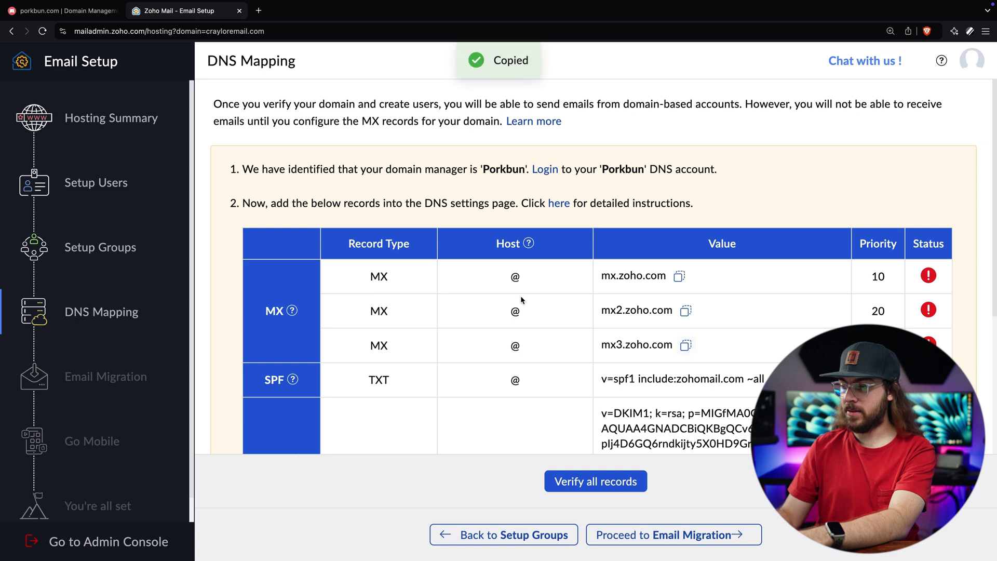
{"action": "left_click", "coordinate": [62, 11]}
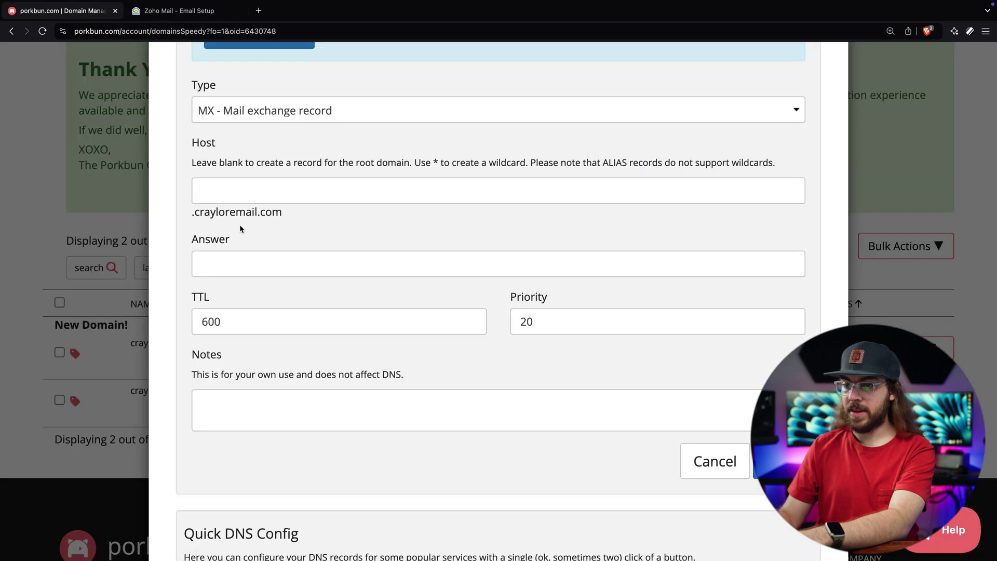
{"action": "left_click", "coordinate": [258, 263]}
{"action": "key", "text": "super+v"}
{"action": "left_click", "coordinate": [526, 322]}
{"action": "left_click", "coordinate": [675, 420]}
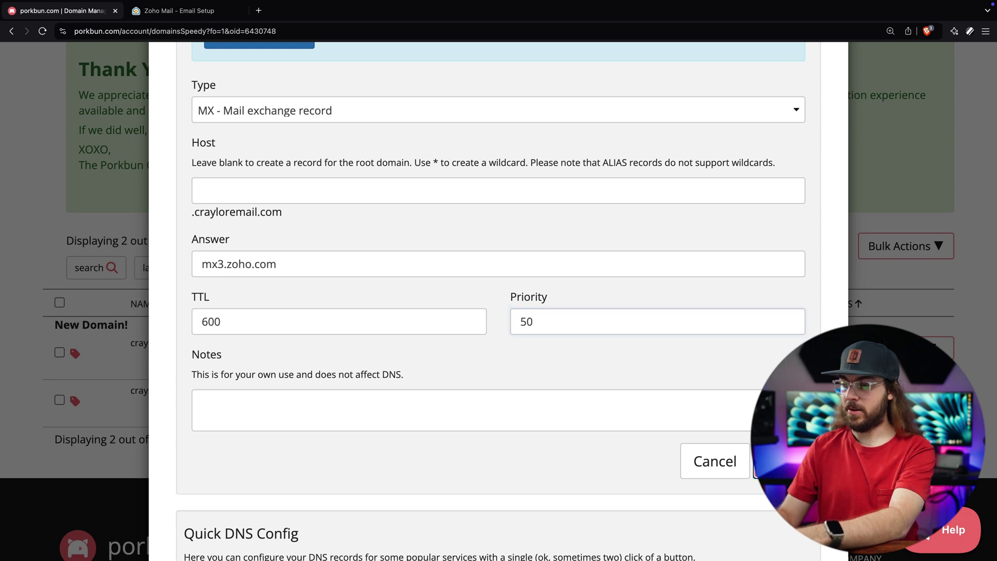
Copy Zoho's SPF value and bring up Porkbun's DNS record type list.
{"action": "left_click", "coordinate": [174, 10]}
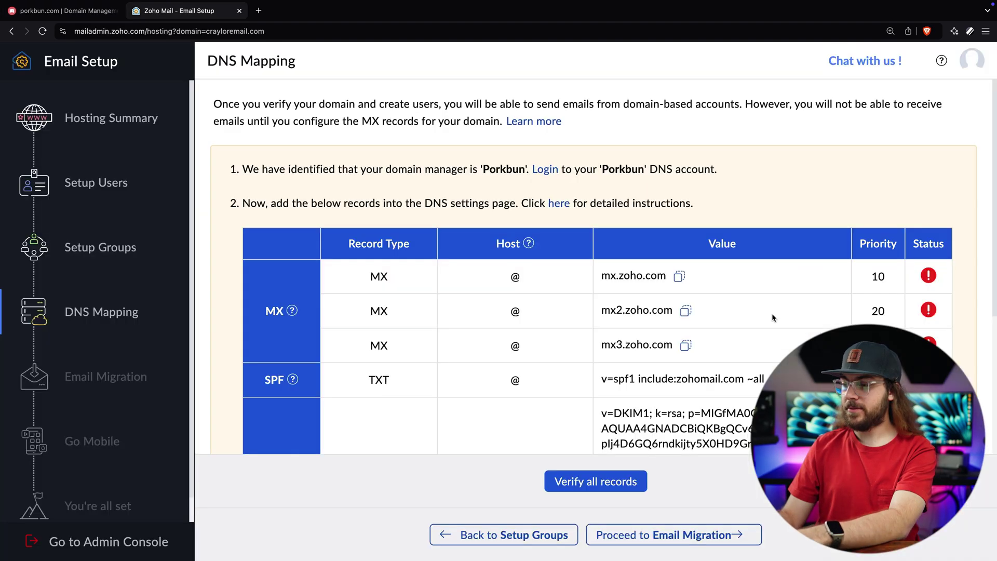
{"action": "left_click", "coordinate": [775, 379]}
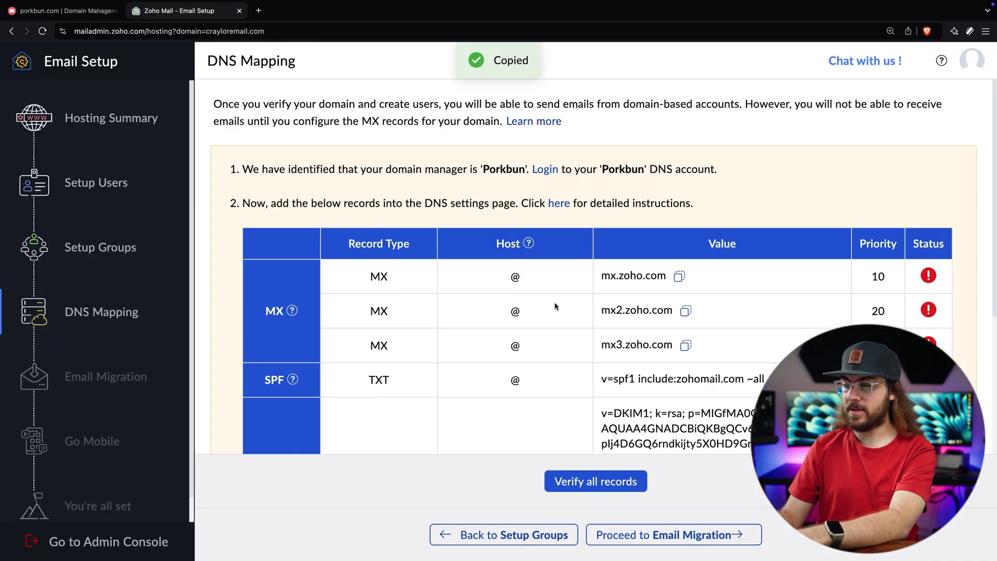
{"action": "left_click", "coordinate": [79, 17]}
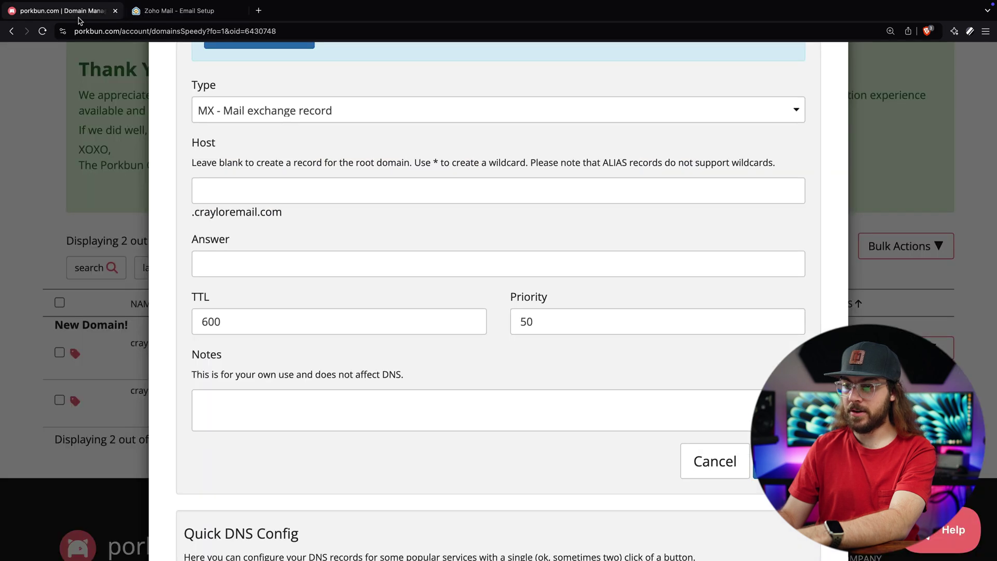
{"action": "left_click", "coordinate": [206, 110]}
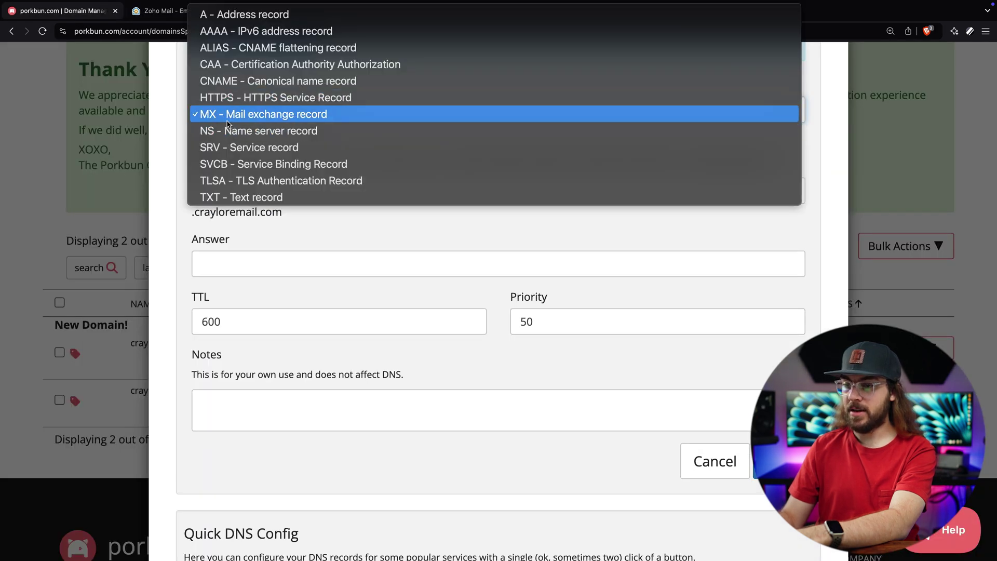
Add a TXT record in Porkbun holding Zoho's SPF value.
{"action": "left_click", "coordinate": [267, 196]}
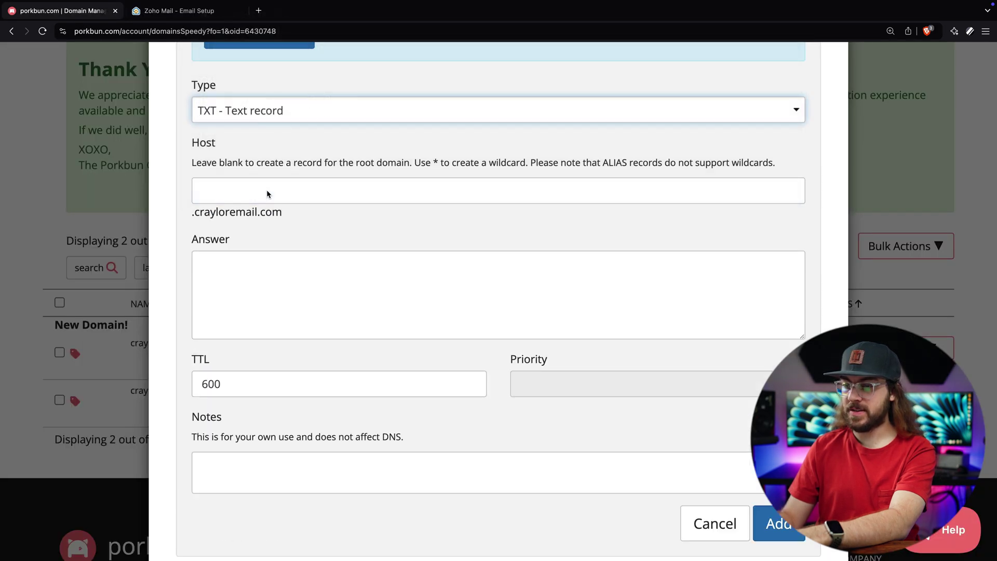
{"action": "left_click", "coordinate": [302, 265]}
{"action": "key", "text": "super+v"}
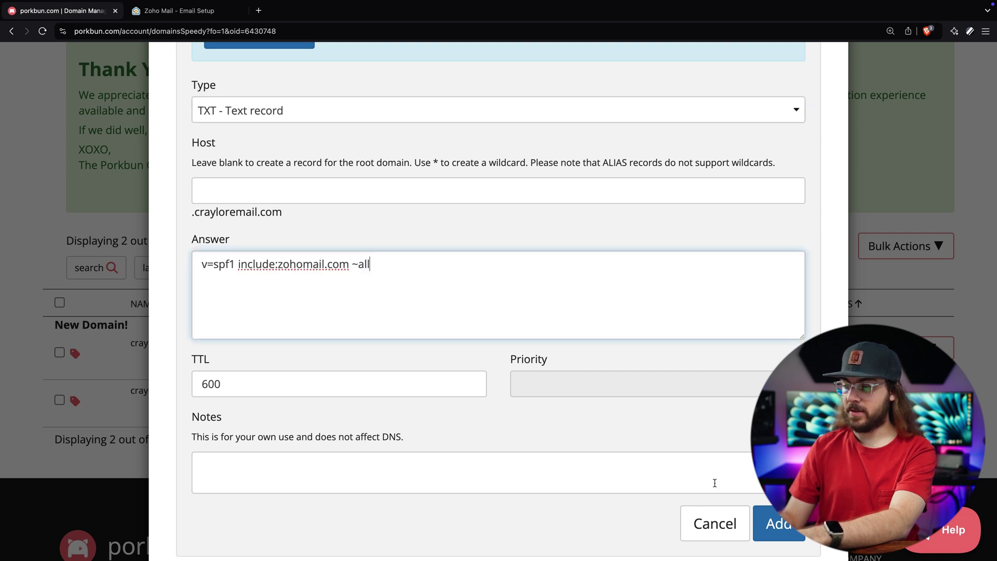
{"action": "left_click", "coordinate": [773, 528]}
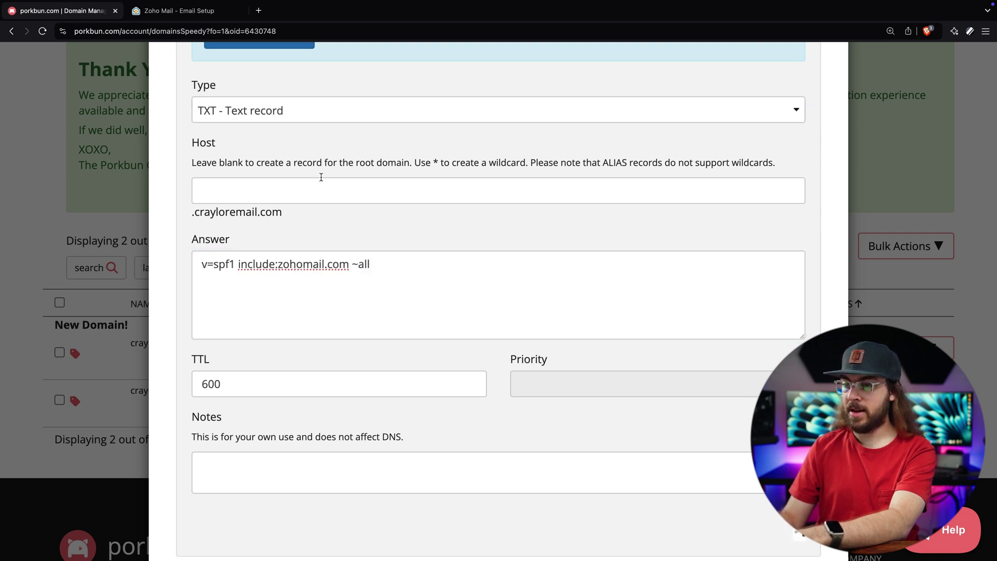
Add a TXT record with host zmail._domainkey and Zoho's DKIM key as its answer.
{"action": "key", "text": "ctrl+Tab"}
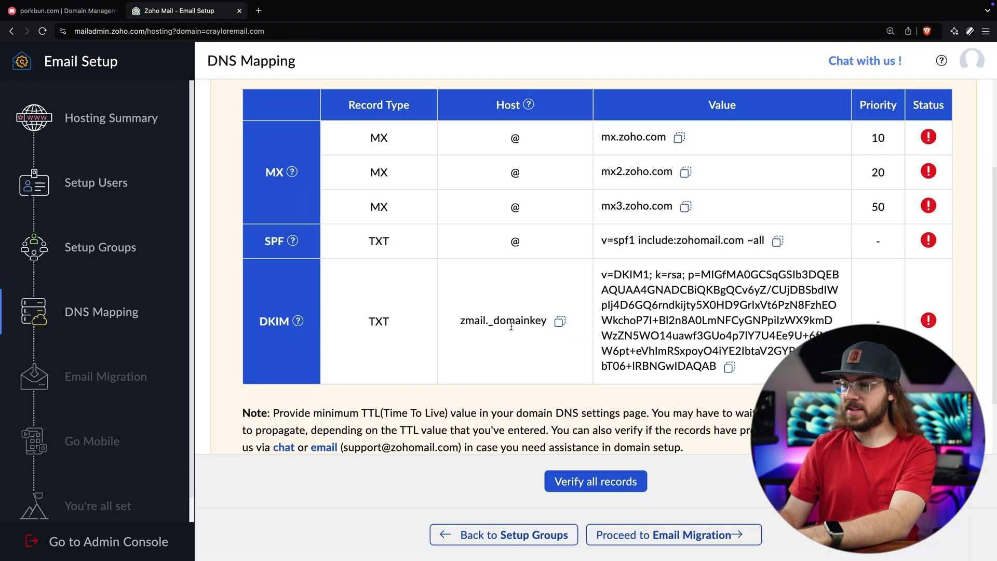
{"action": "left_click", "coordinate": [561, 322]}
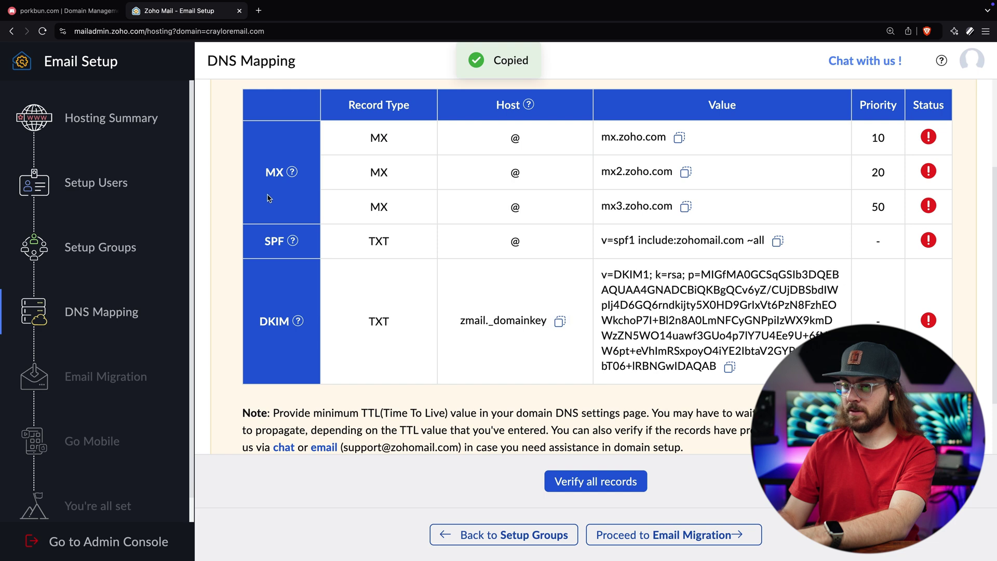
{"action": "left_click", "coordinate": [73, 15]}
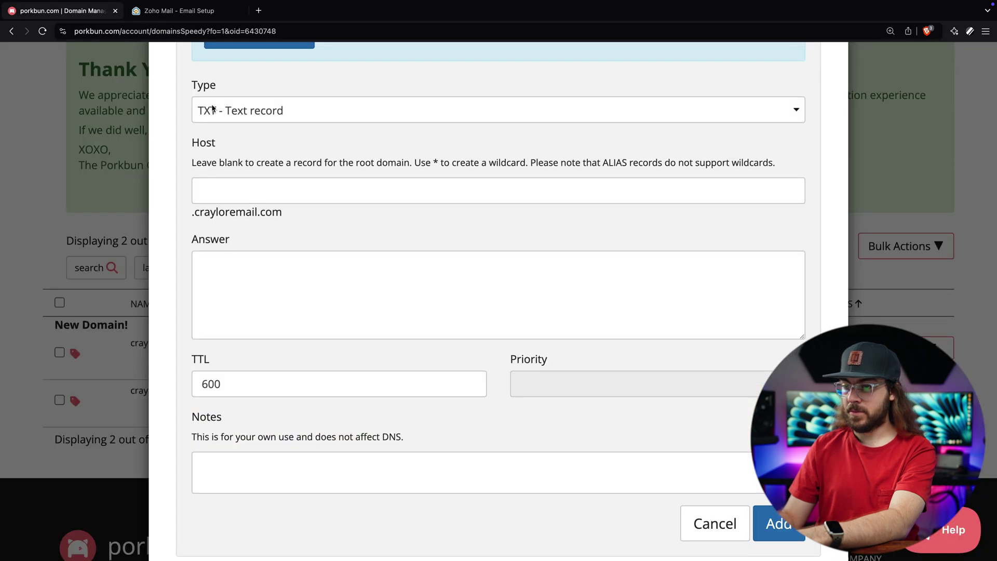
{"action": "left_click", "coordinate": [242, 192]}
{"action": "type", "text": "zmail._domainkey"}
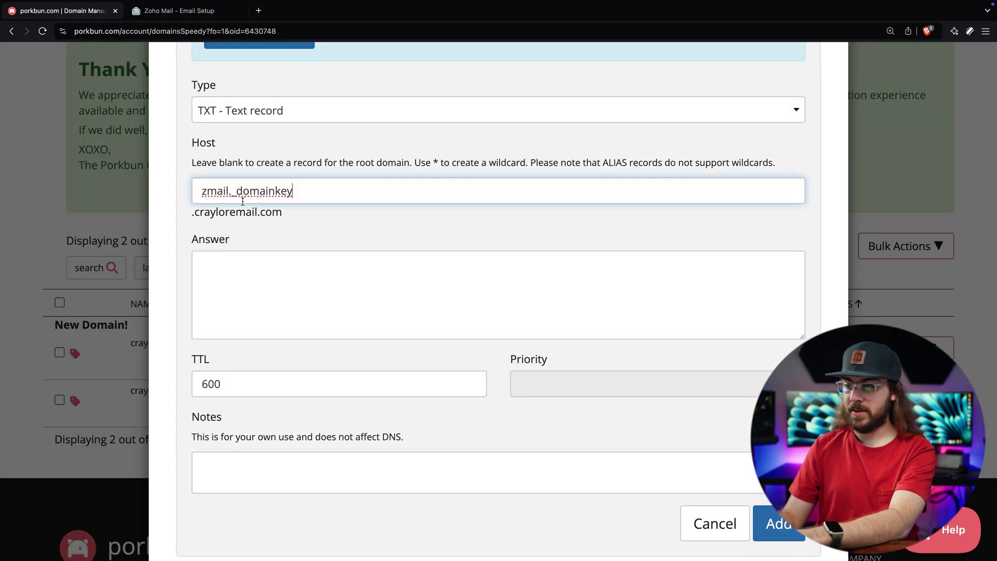
{"action": "left_click", "coordinate": [196, 14]}
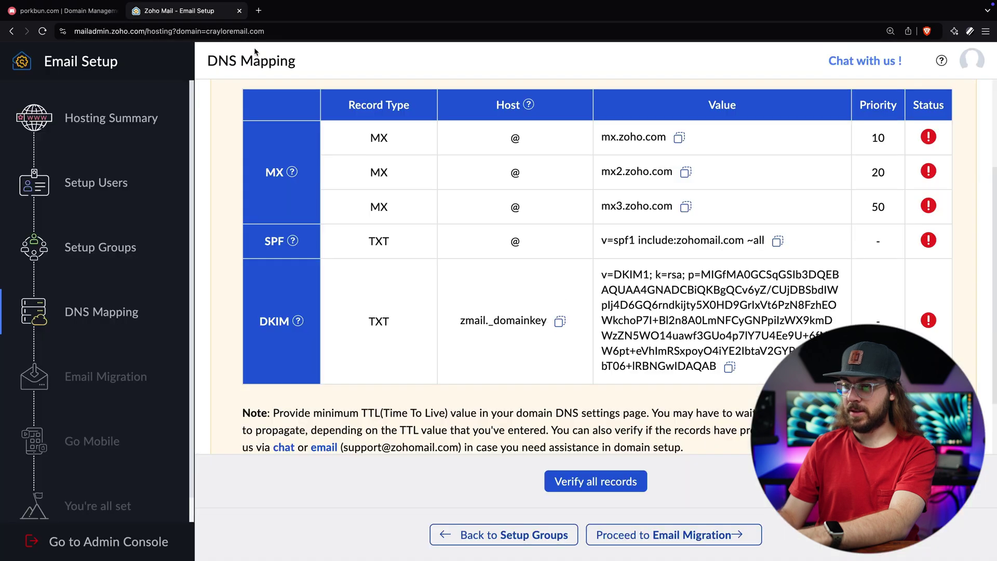
{"action": "left_click", "coordinate": [730, 367]}
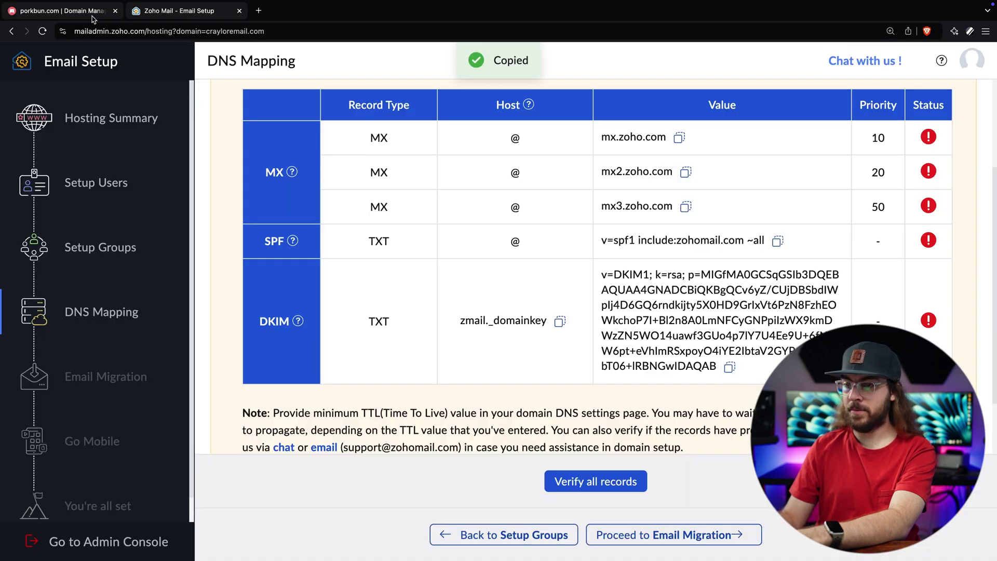
{"action": "left_click", "coordinate": [68, 10]}
{"action": "left_click", "coordinate": [288, 279]}
{"action": "key", "text": "super+v"}
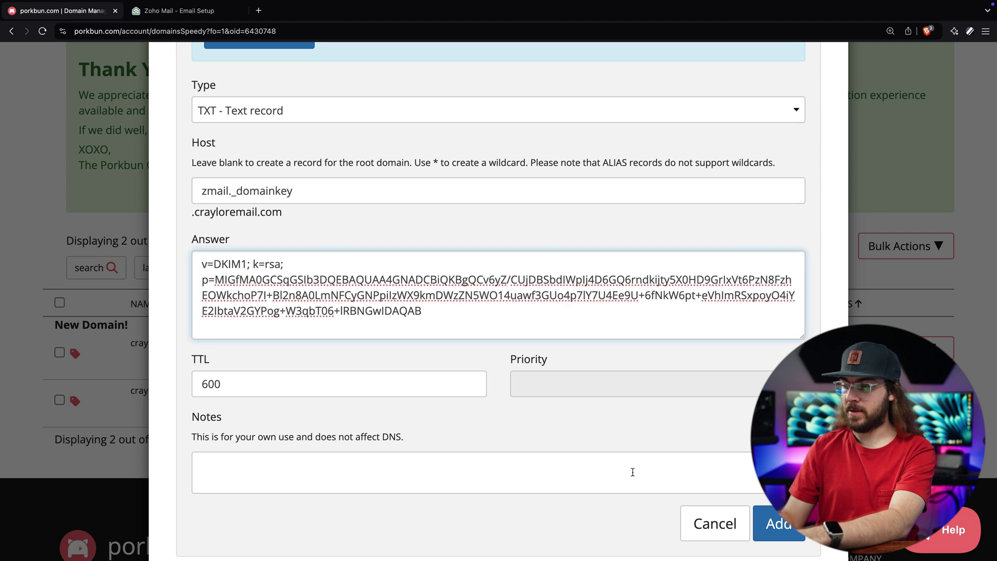
{"action": "left_click", "coordinate": [778, 523]}
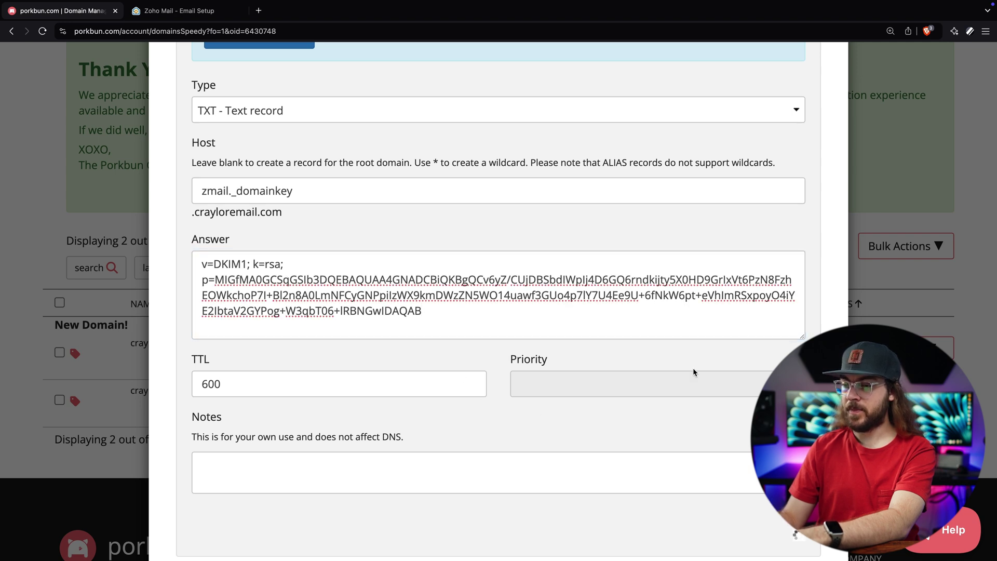
{"action": "scroll", "coordinate": [693, 368], "scroll_direction": "down", "scroll_amount": 10}
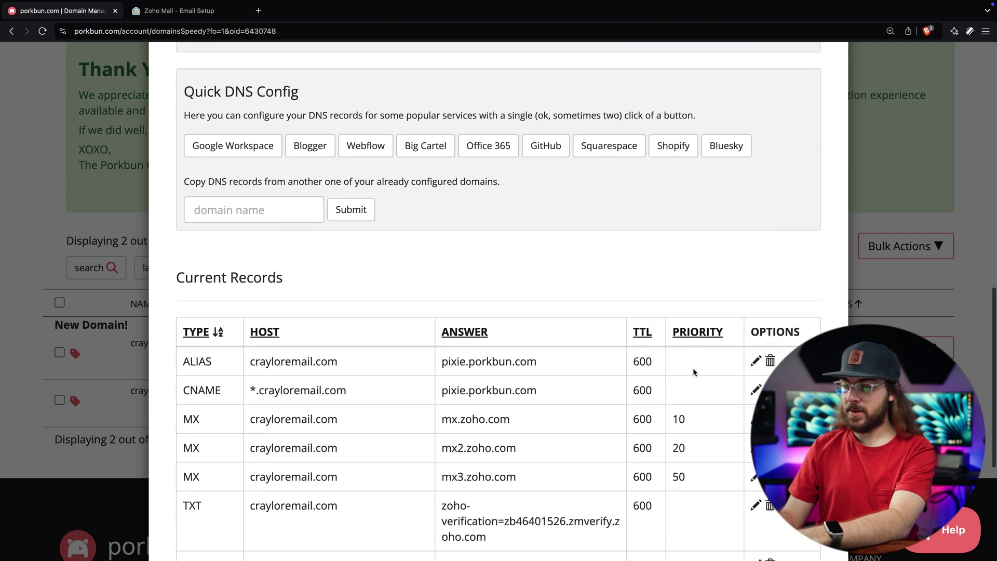
Check the new SPF and DKIM TXT entries in Current Records, then return to Zoho's DNS Mapping page.
{"action": "scroll", "coordinate": [693, 368], "scroll_direction": "down", "scroll_amount": 5}
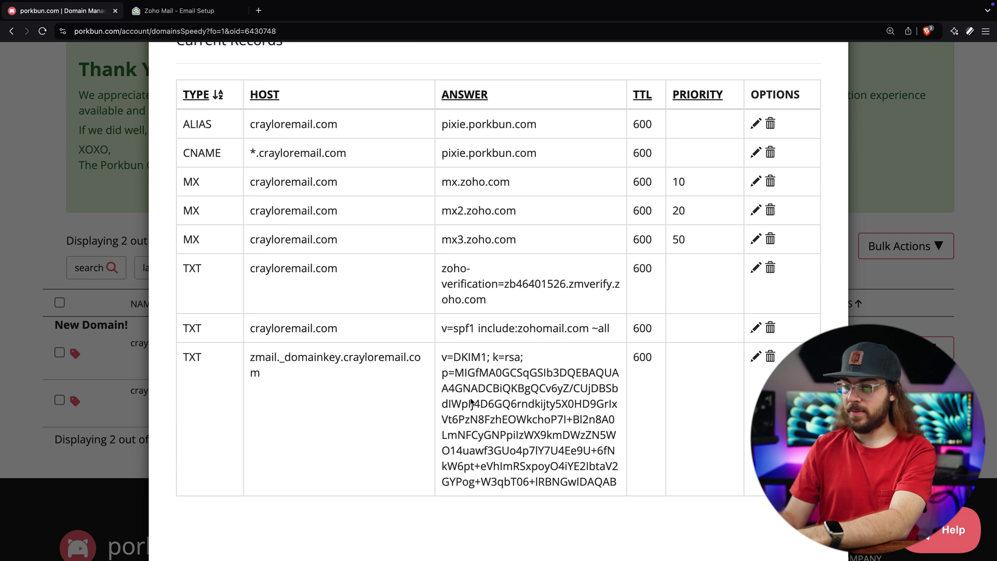
{"action": "left_click", "coordinate": [193, 12]}
{"action": "scroll", "coordinate": [505, 379], "scroll_direction": "down", "scroll_amount": 2}
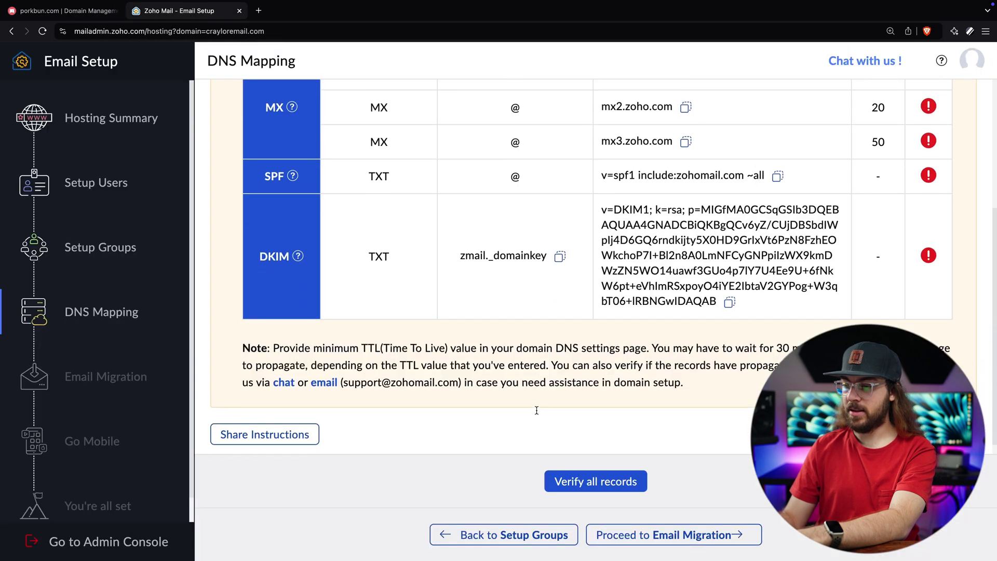
Verify all DNS records in Zoho and continue to the Email Migration step.
{"action": "left_click", "coordinate": [611, 484]}
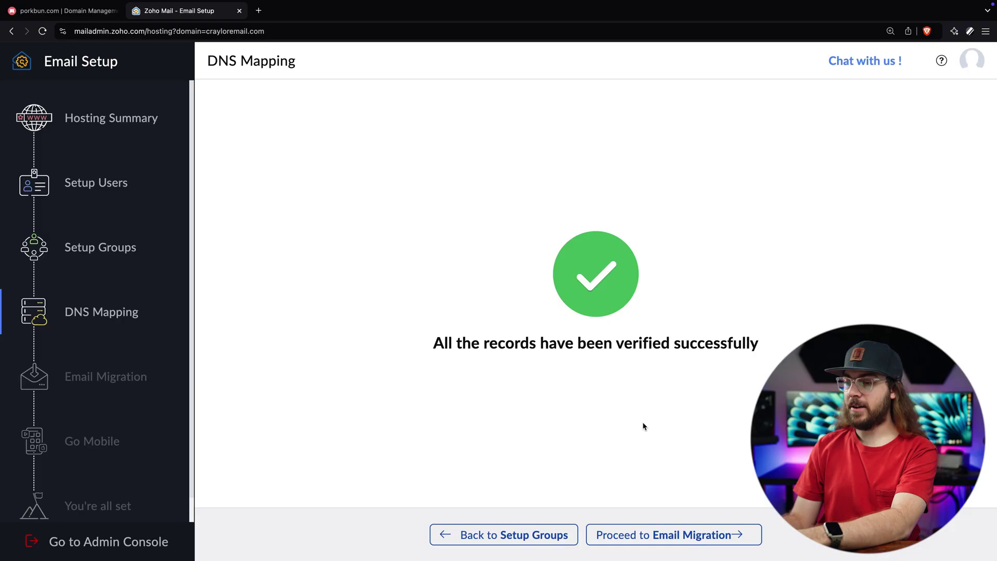
{"action": "left_click", "coordinate": [667, 531]}
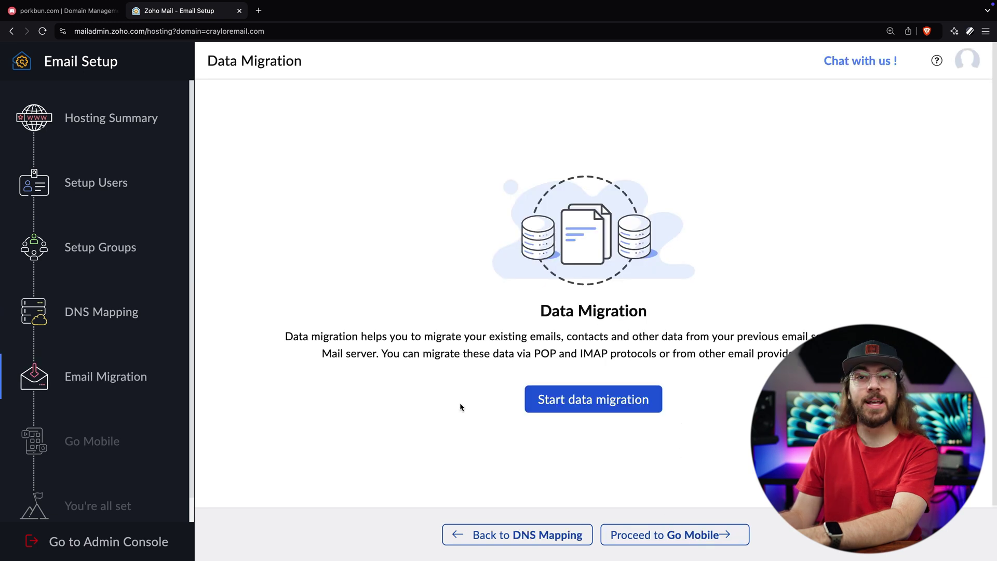
Look at the data migration source options, then skip ahead through Go Mobile to setup completion.
{"action": "left_click", "coordinate": [598, 404]}
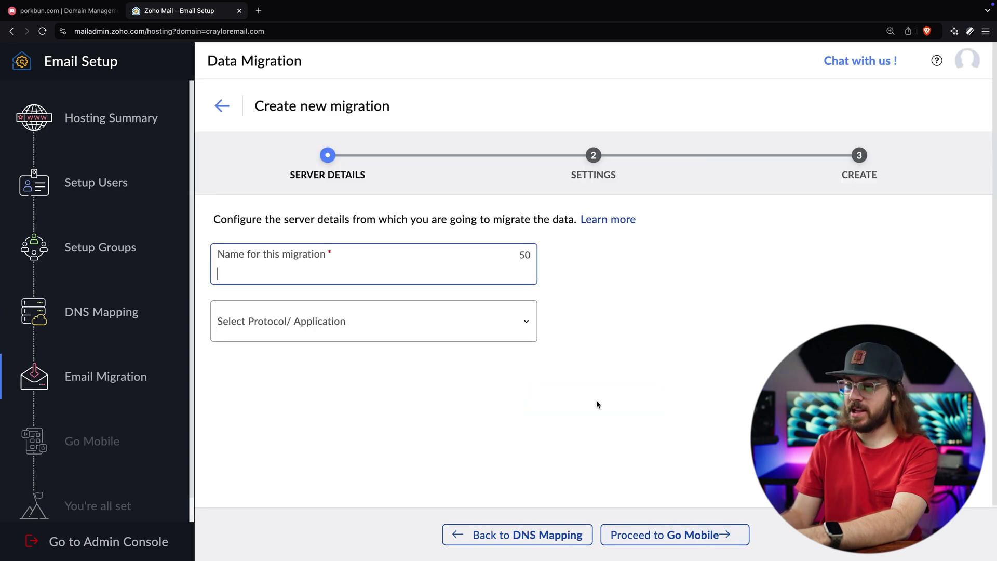
{"action": "left_click", "coordinate": [511, 335]}
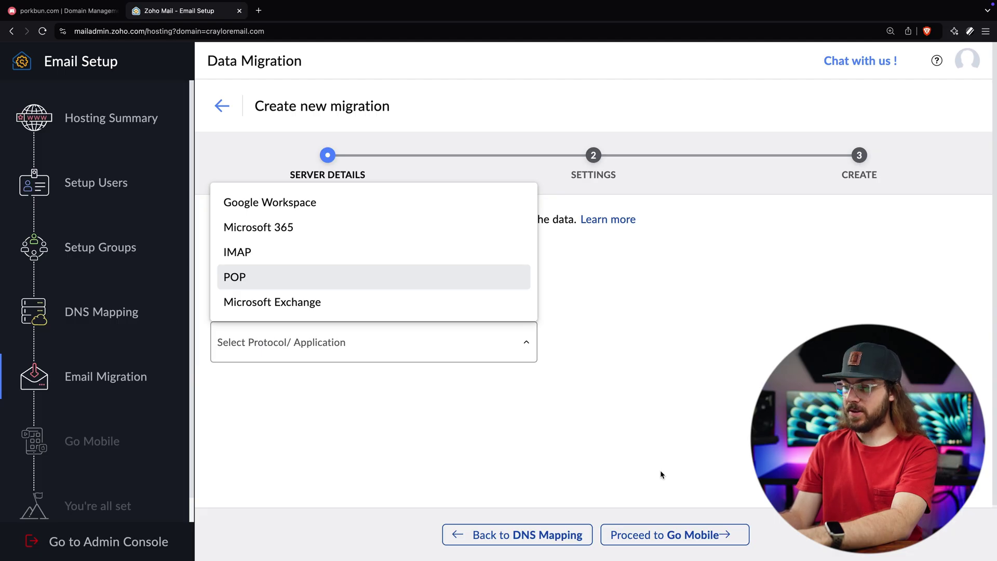
{"action": "left_click", "coordinate": [678, 538]}
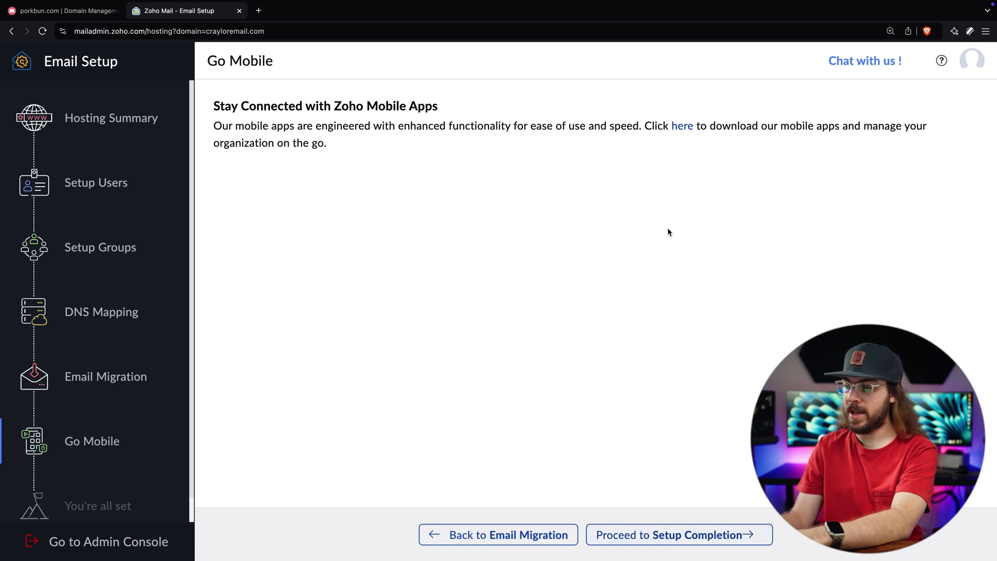
{"action": "left_click", "coordinate": [660, 543]}
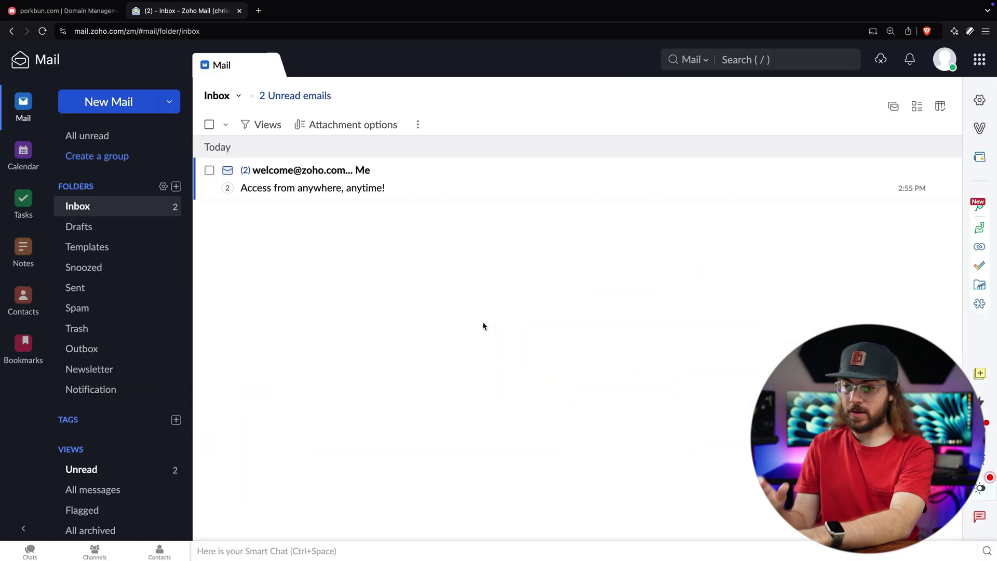
Read the Zoho welcome email, then view the organisation's Users list in the Admin Console.
{"action": "left_click", "coordinate": [312, 177]}
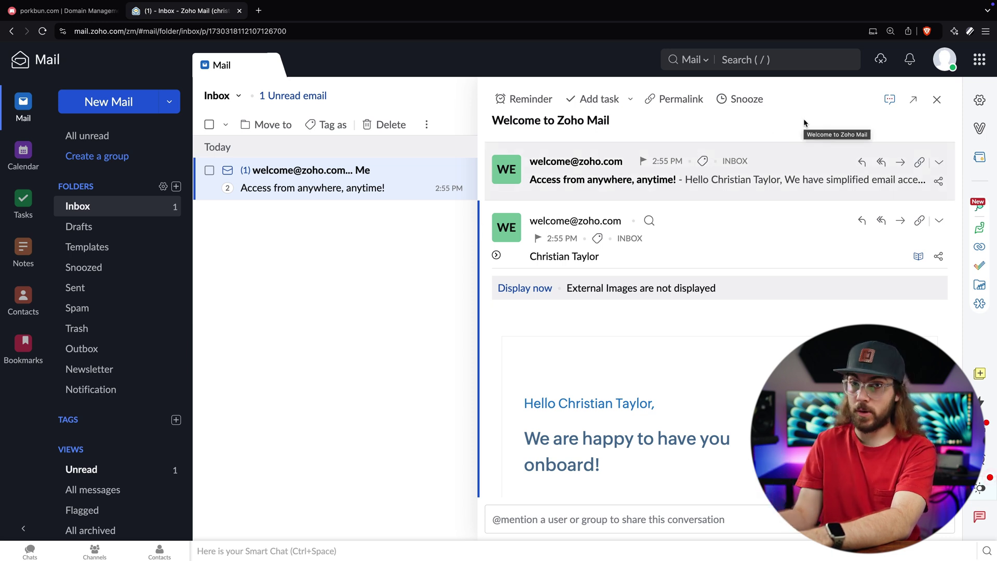
{"action": "left_click", "coordinate": [945, 59]}
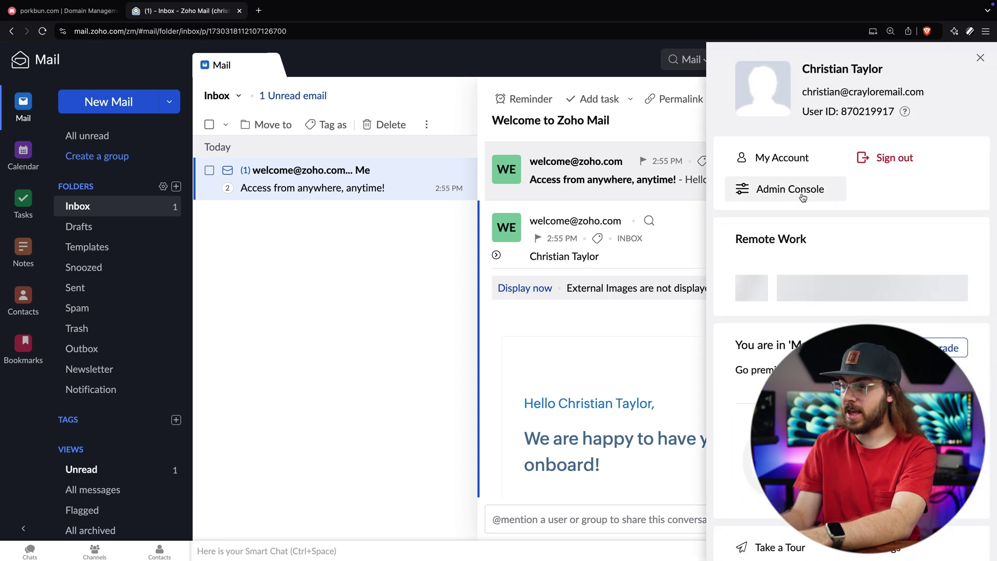
{"action": "left_click", "coordinate": [803, 196]}
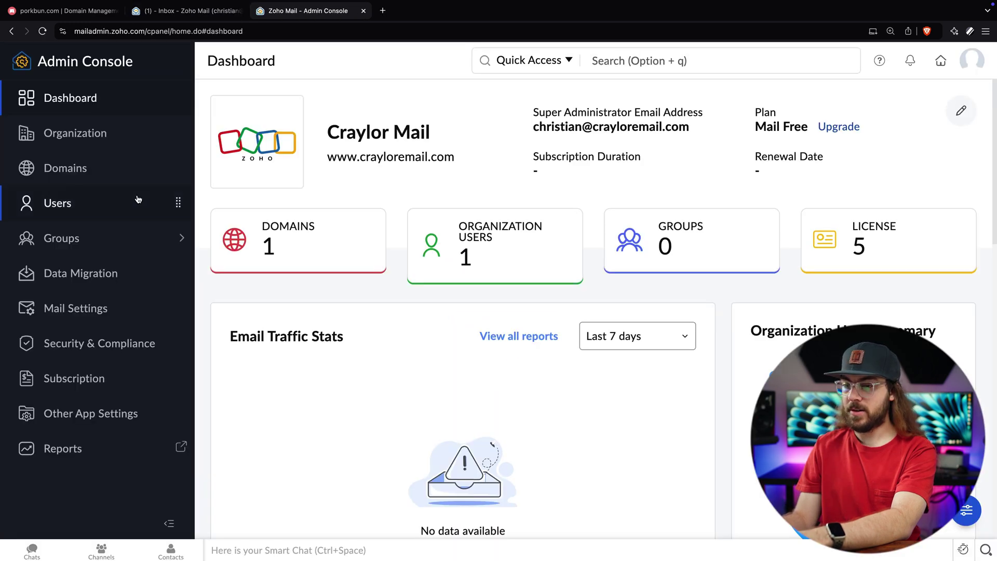
{"action": "left_click", "coordinate": [138, 200]}
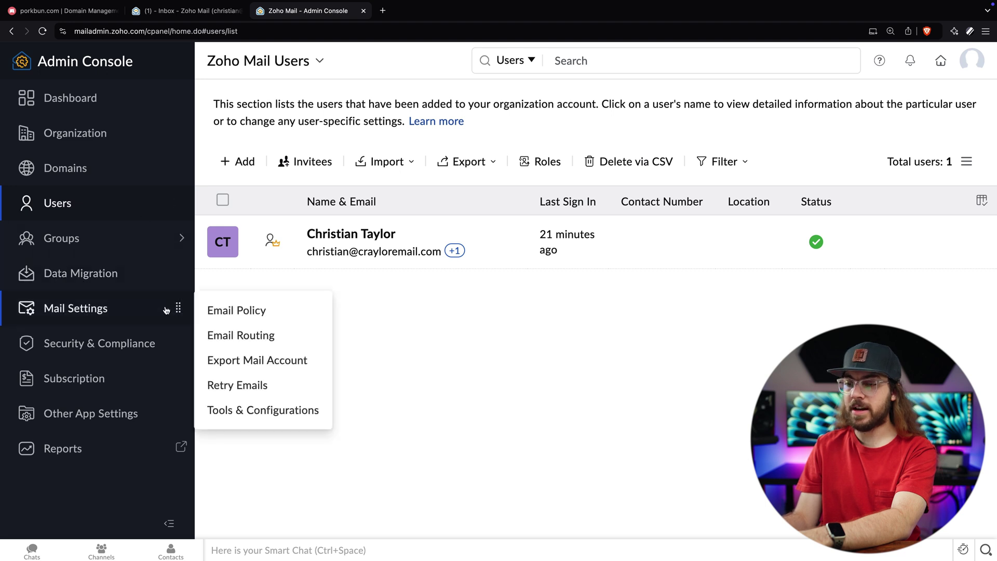
{"action": "mouse_move", "coordinate": [165, 347]}
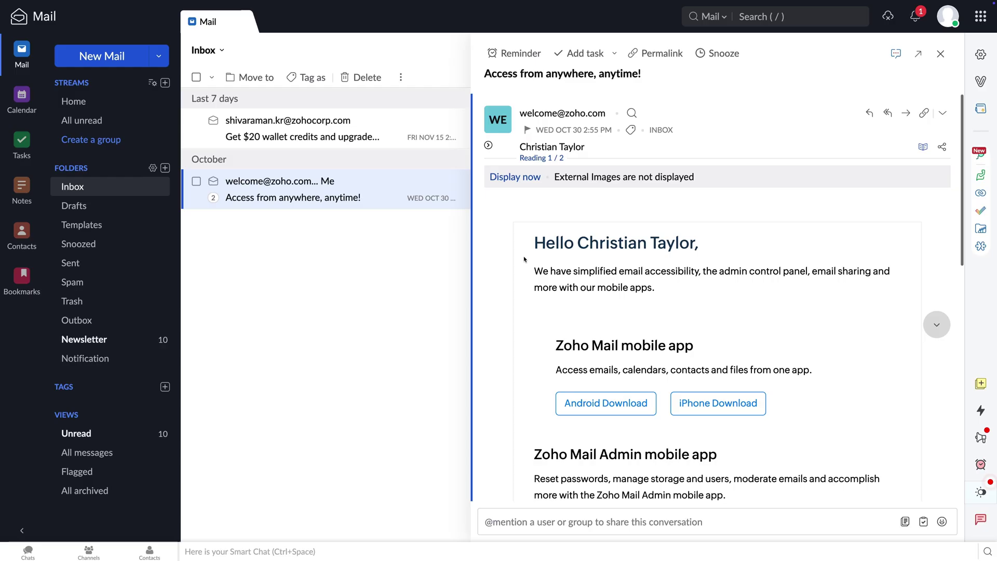
Display the welcome email's external images and scroll through the message.
{"action": "left_click", "coordinate": [515, 177]}
{"action": "scroll", "coordinate": [504, 301], "scroll_direction": "down", "scroll_amount": 3}
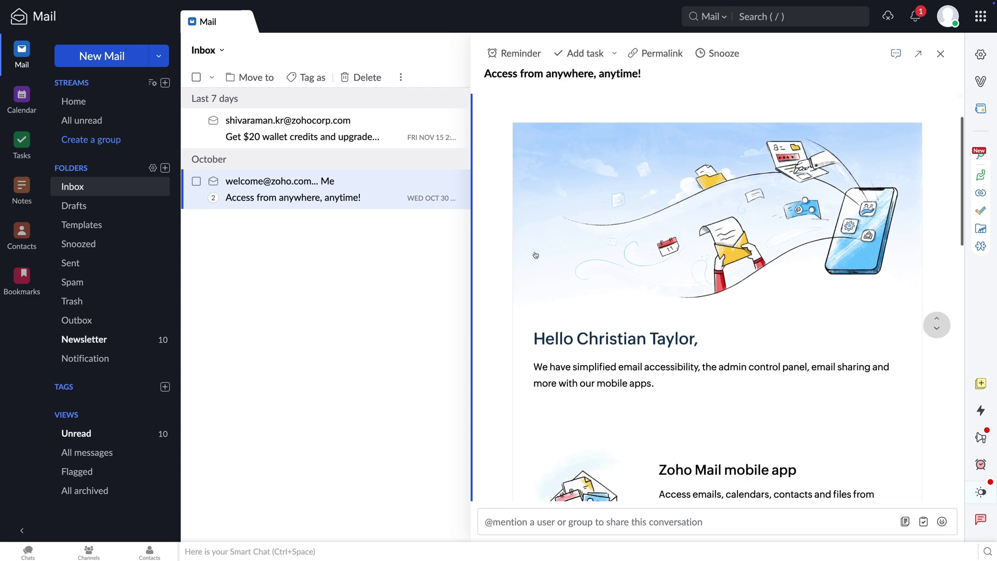
{"action": "scroll", "coordinate": [503, 302], "scroll_direction": "down", "scroll_amount": 10}
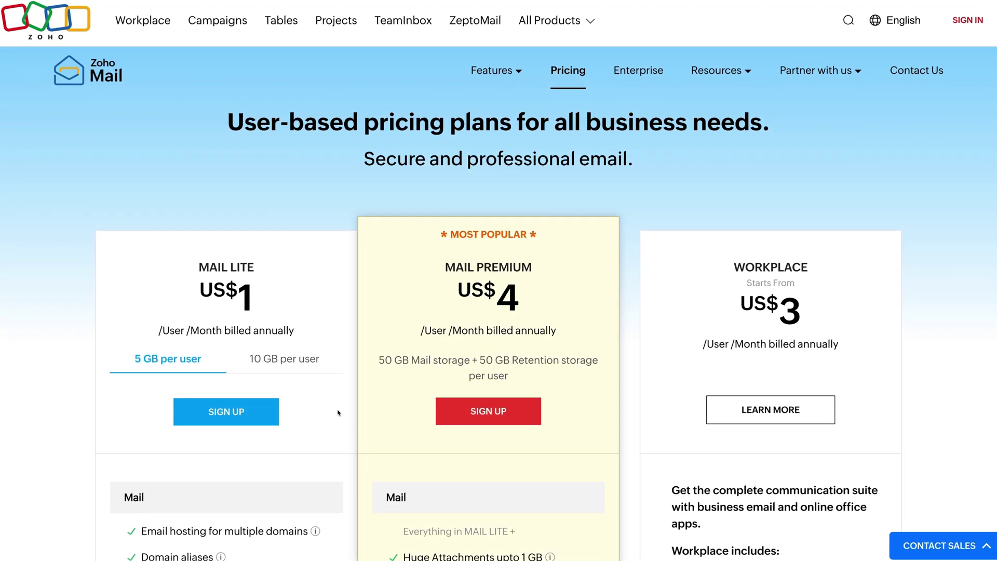
Check Mail Lite's 10 GB per user price, then search Porkbun for craylorrocks.com.
{"action": "left_click", "coordinate": [301, 367]}
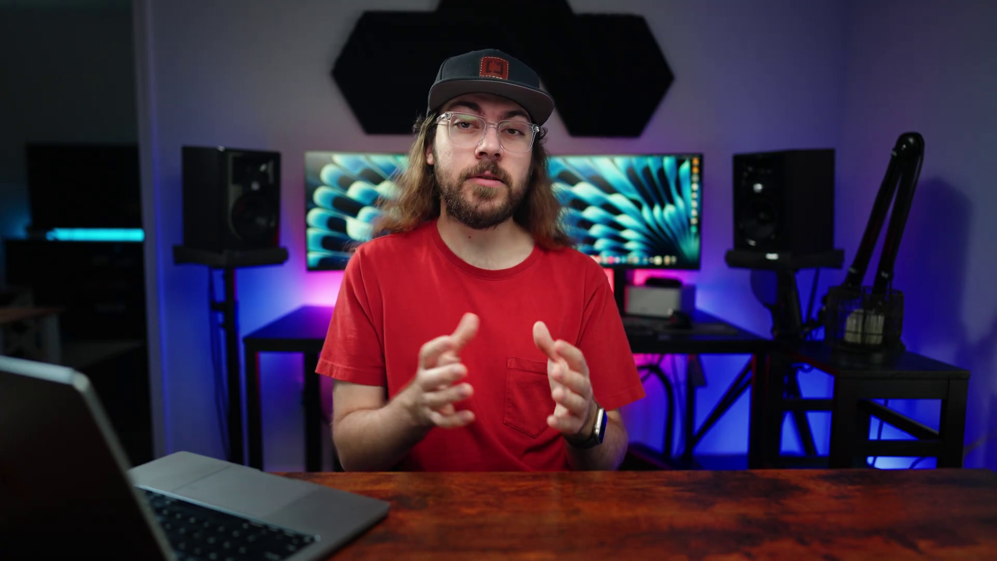
{"action": "type", "text": "a"}
{"action": "type", "text": "ylorrocks.com"}
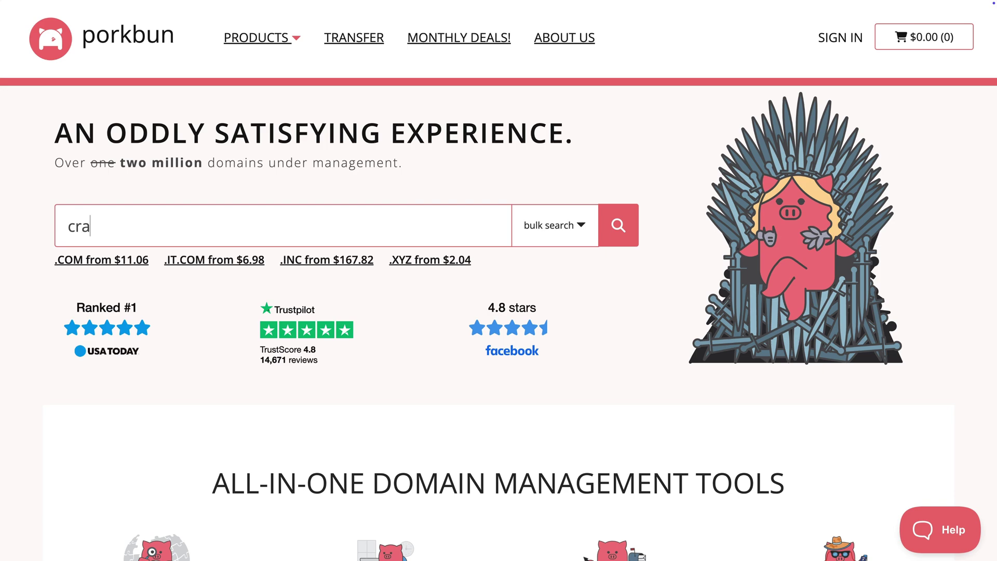
{"action": "key", "text": "Return"}
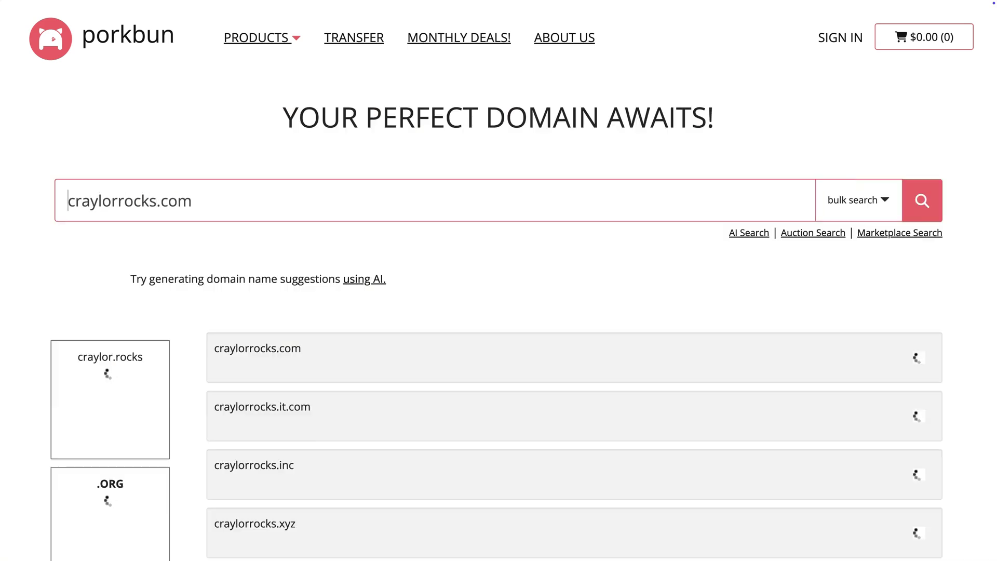